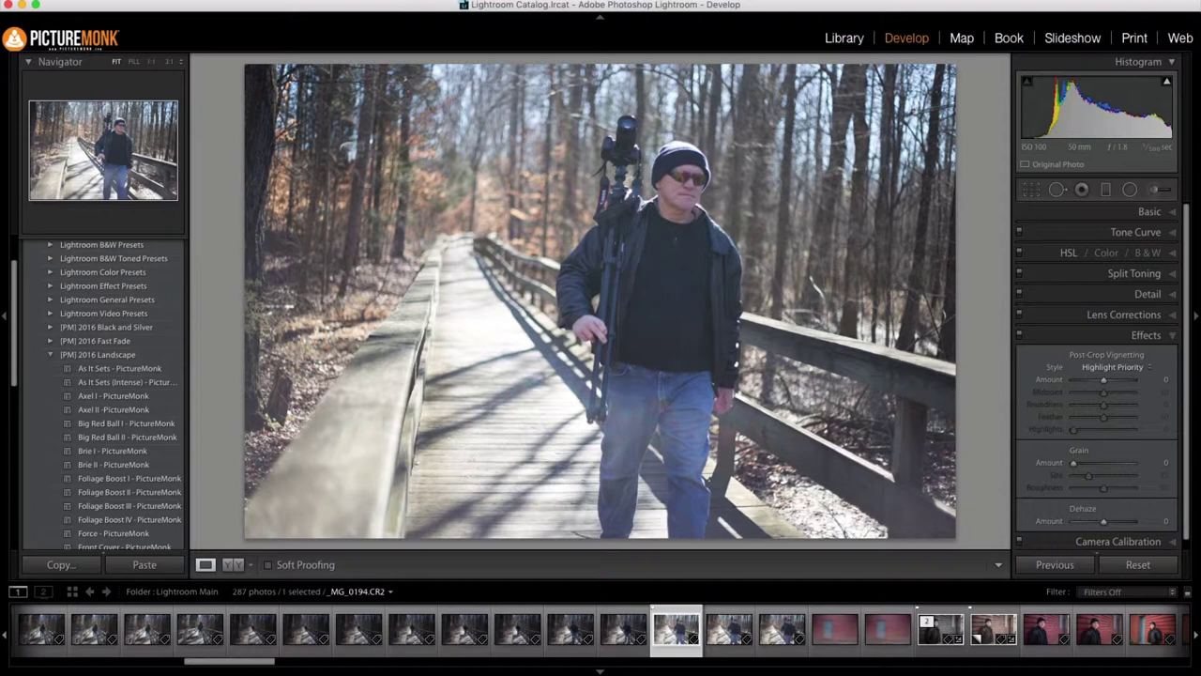
Compare the neighbouring filmstrip shots, reselect _MG_0194, and expand the Basic panel.
left_click(624, 629)
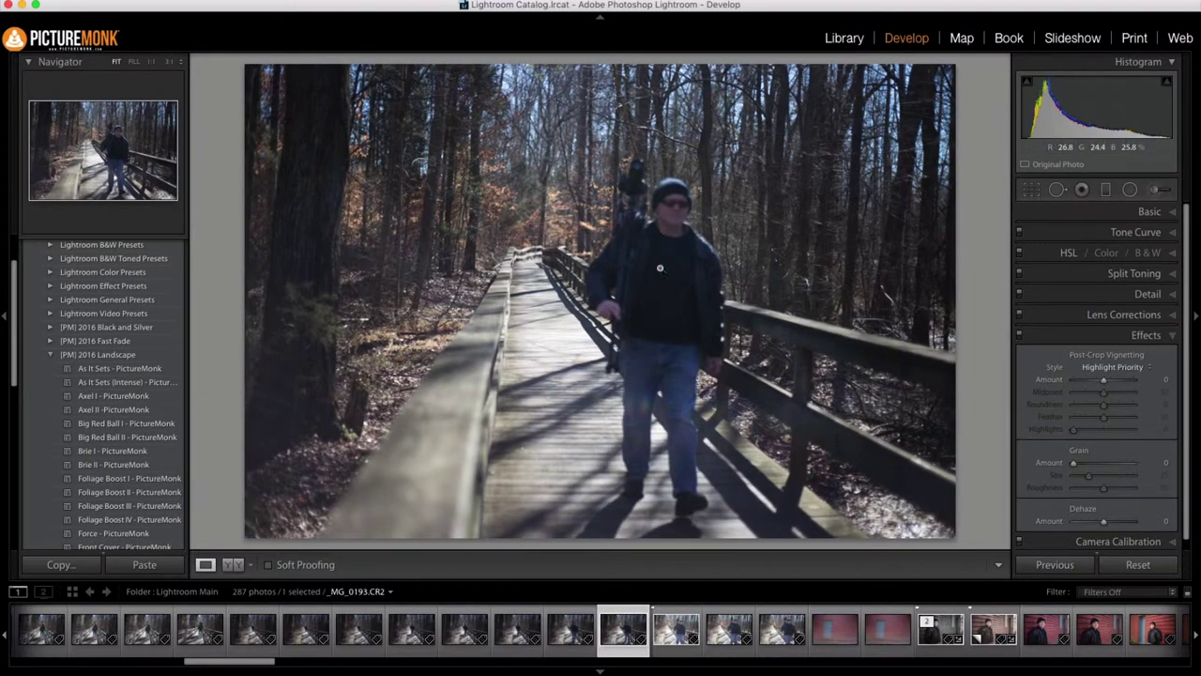
left_click(573, 630)
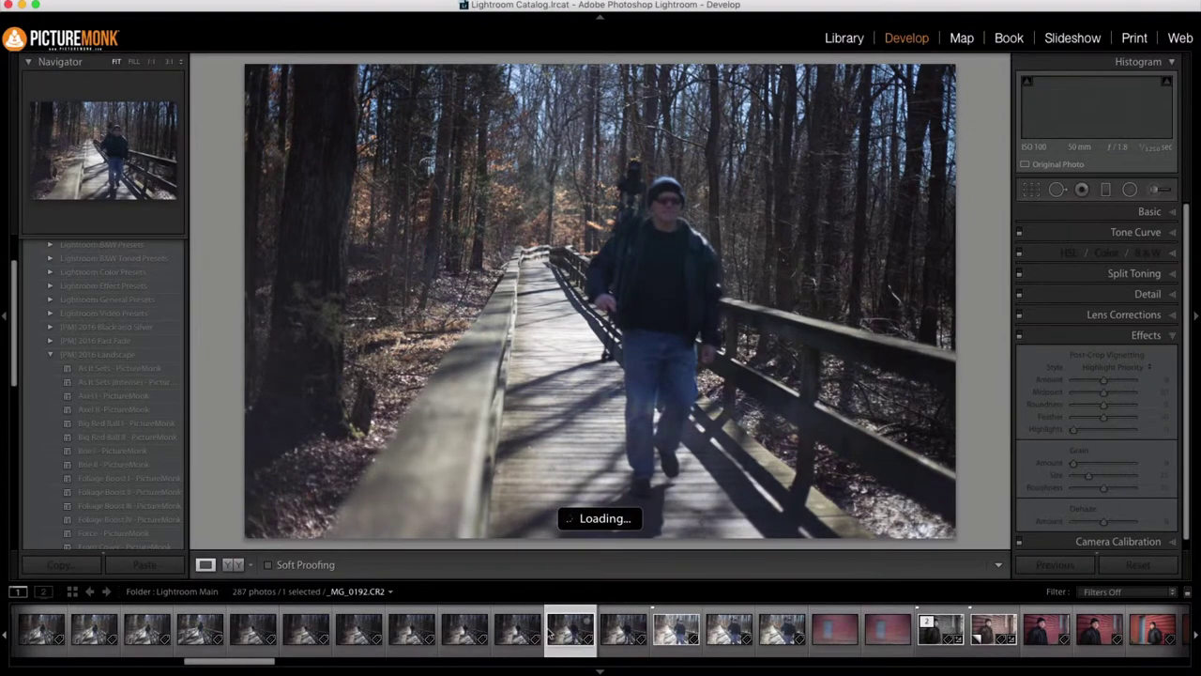
left_click(518, 632)
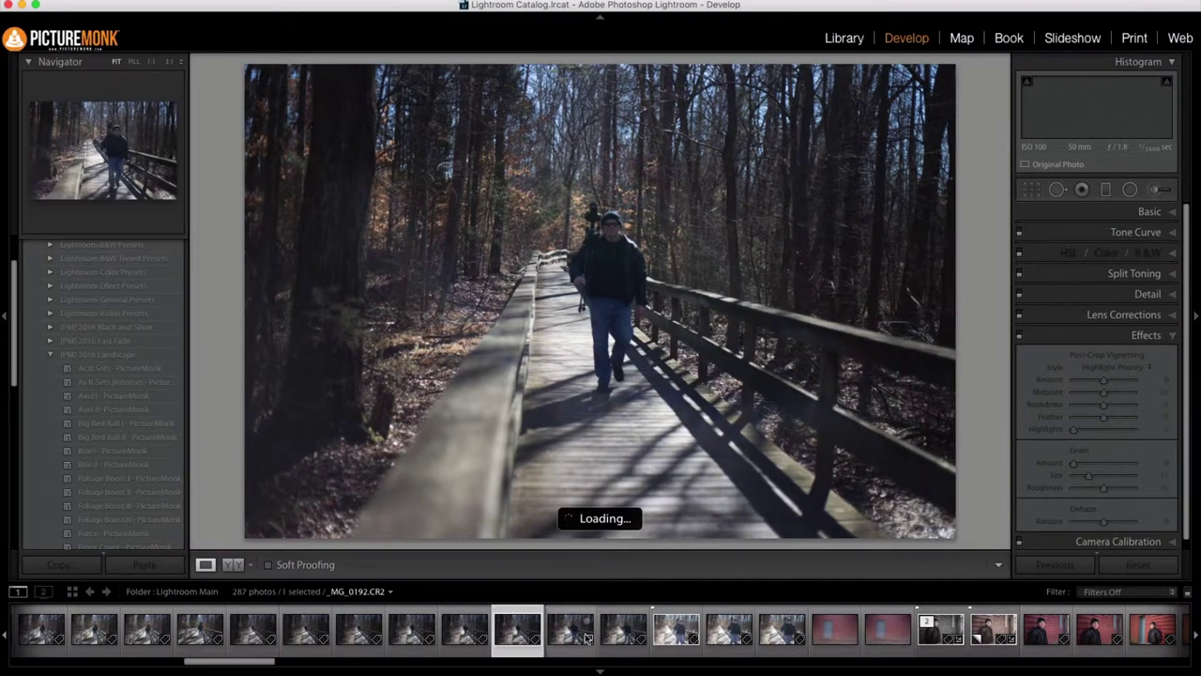
left_click(679, 630)
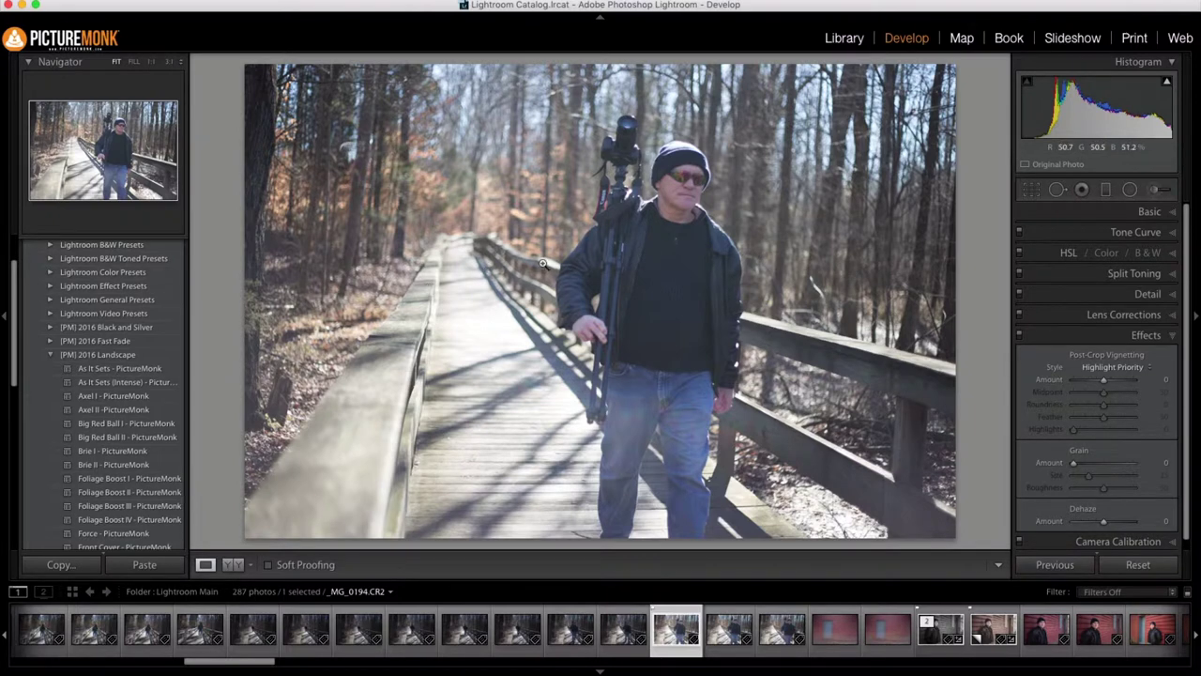
left_click(1148, 211)
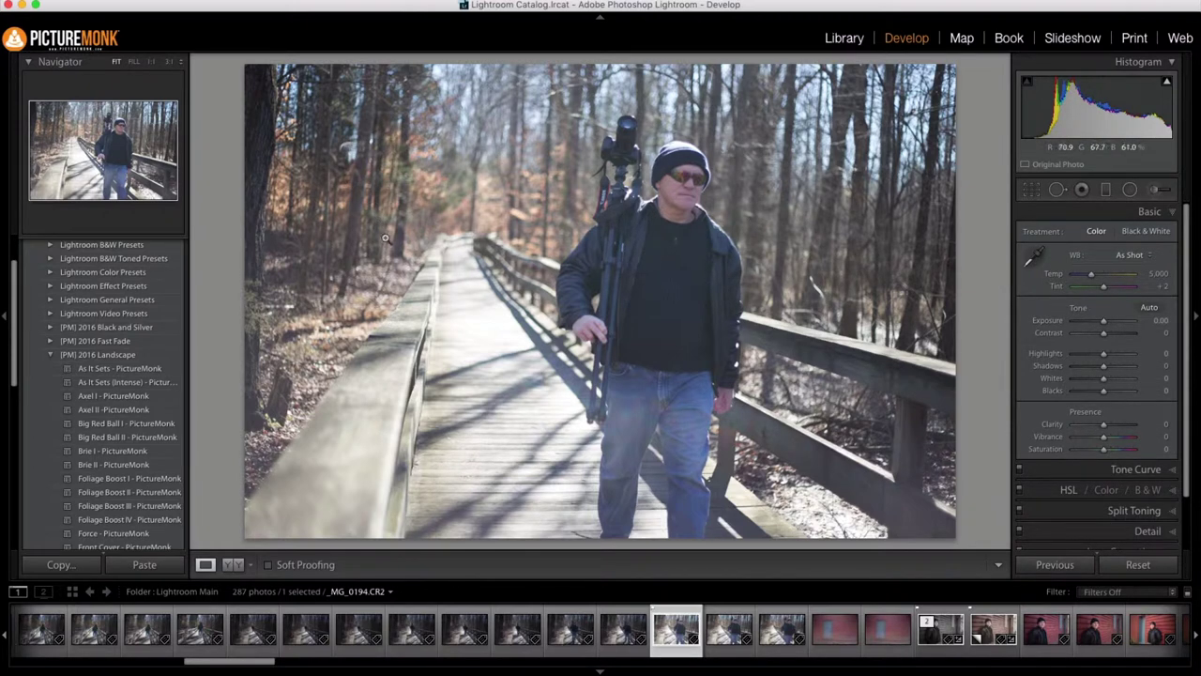
Set Treatment to Black & White after a brief colour comparison, and expand the Effects panel.
left_click(1150, 232)
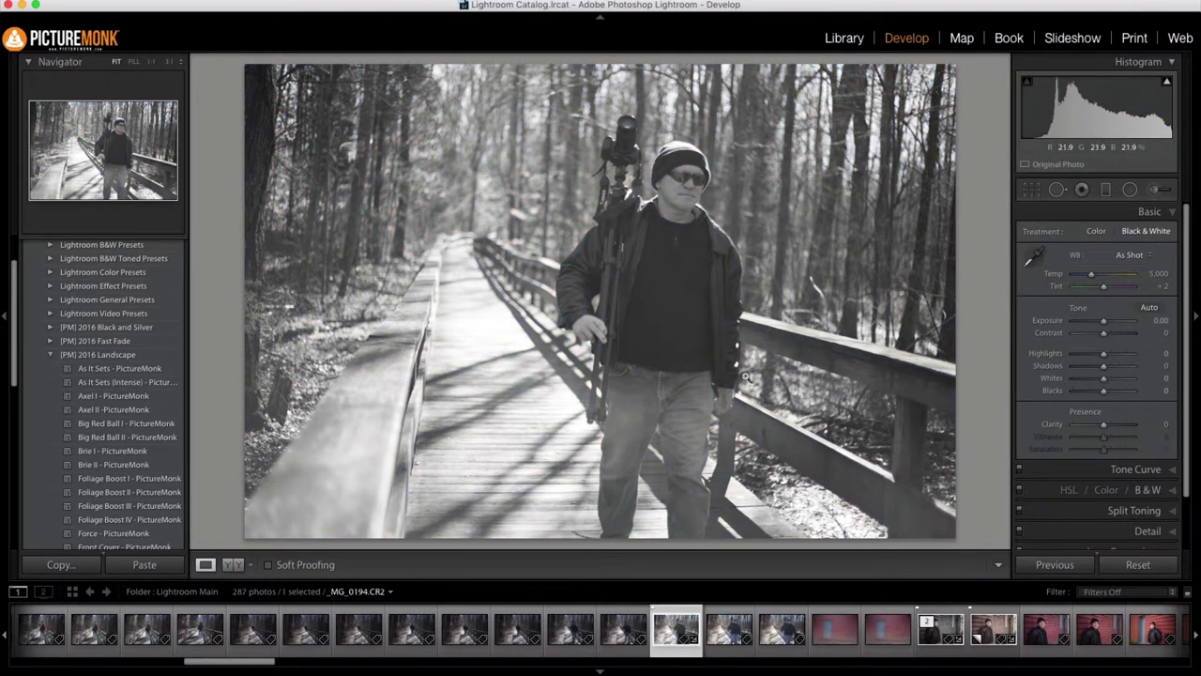
left_click(1096, 231)
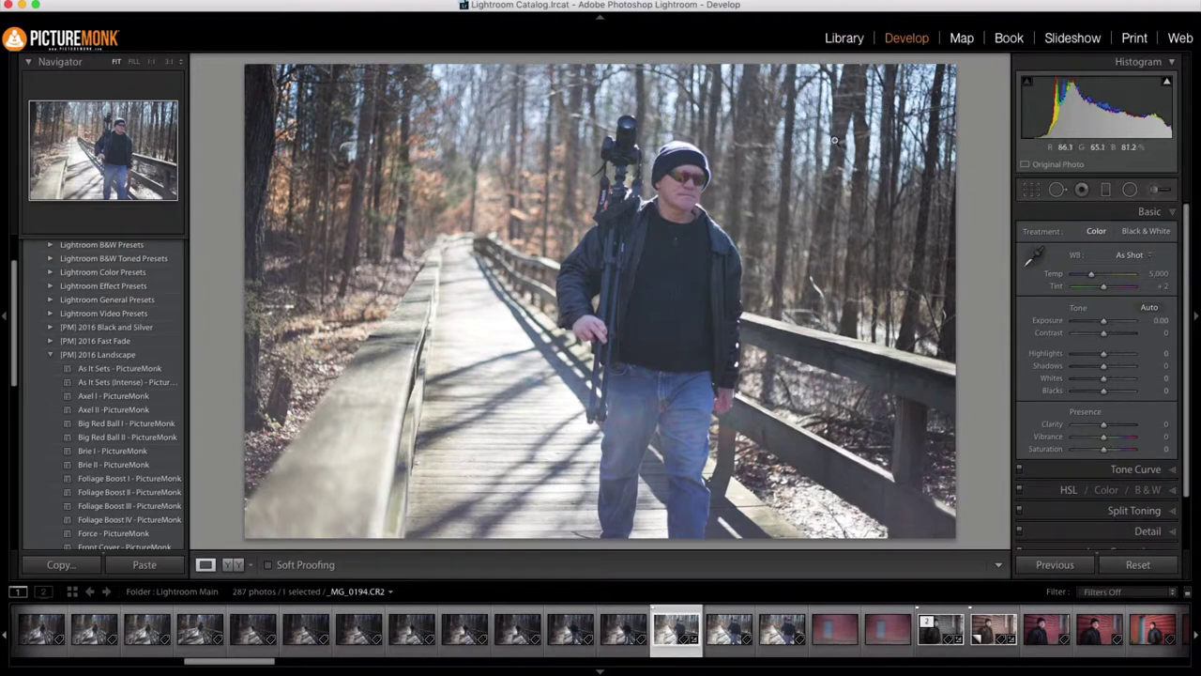
left_click(1151, 232)
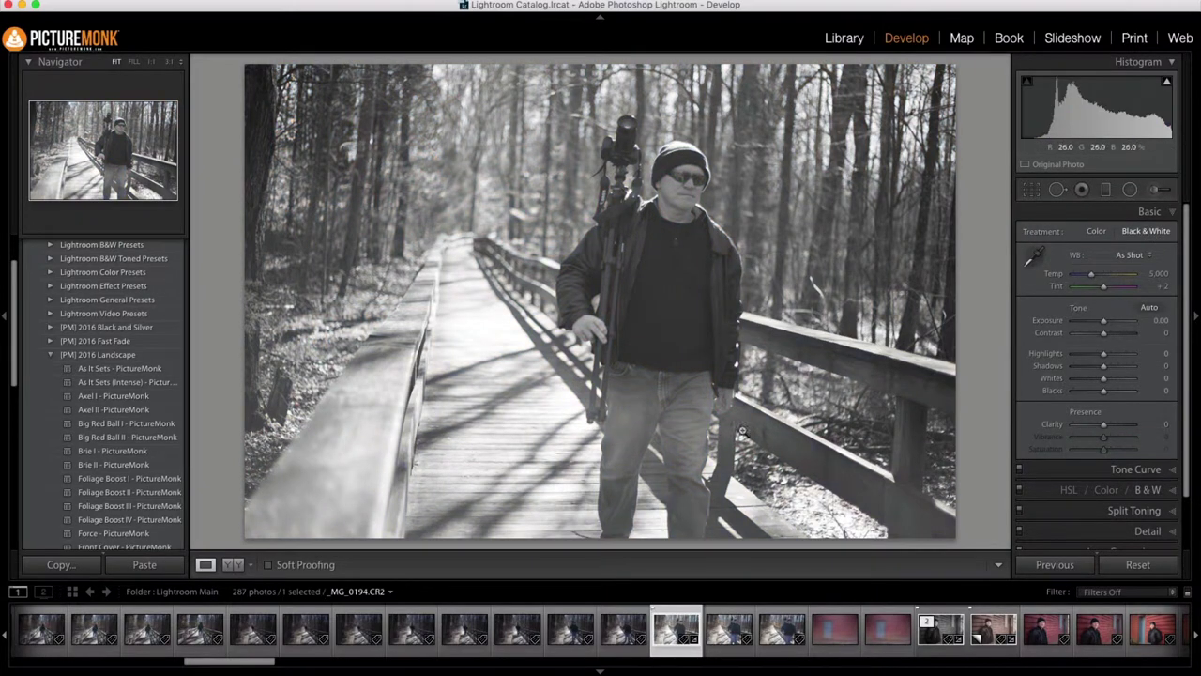
scroll(1126, 436, "down", 3)
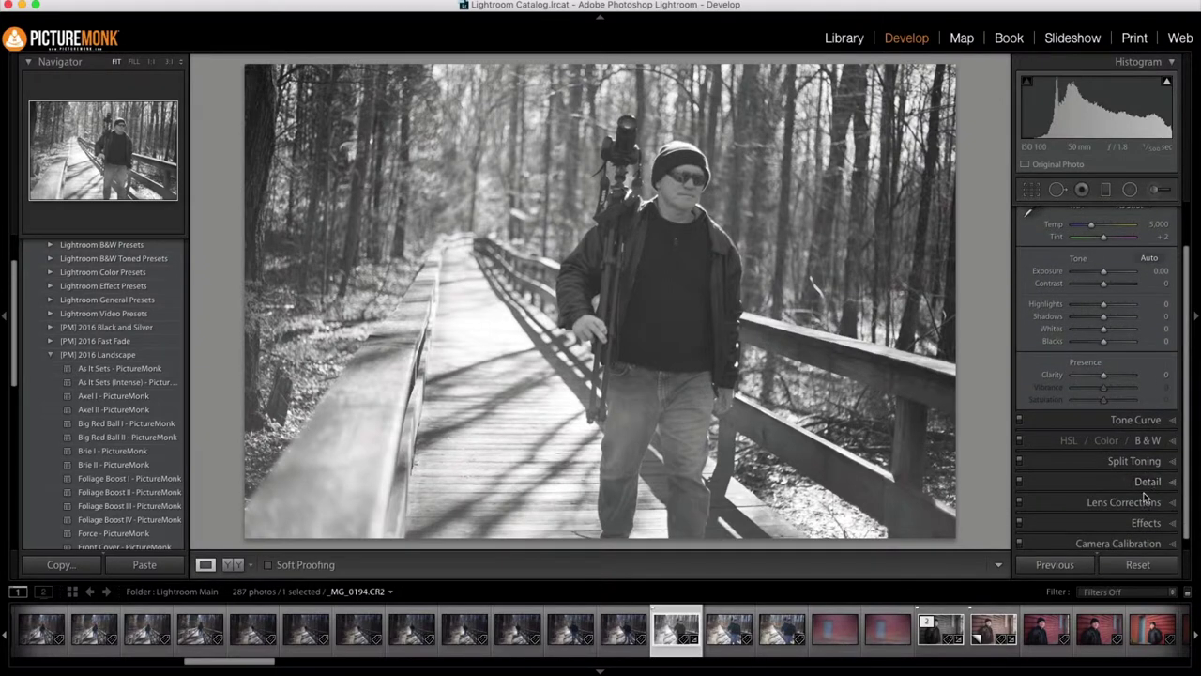
left_click(1146, 523)
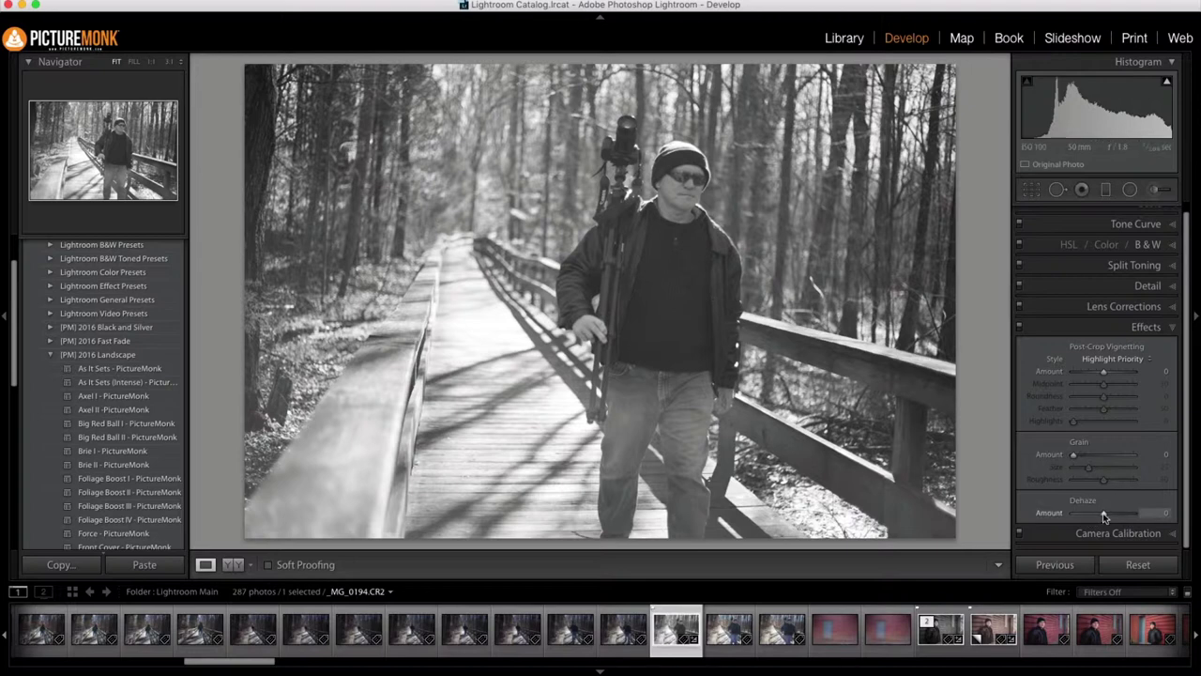
Set Dehaze to +53, then Basic Contrast to +38 and Clarity to +25.
left_click_drag(1106, 516, 1121, 515)
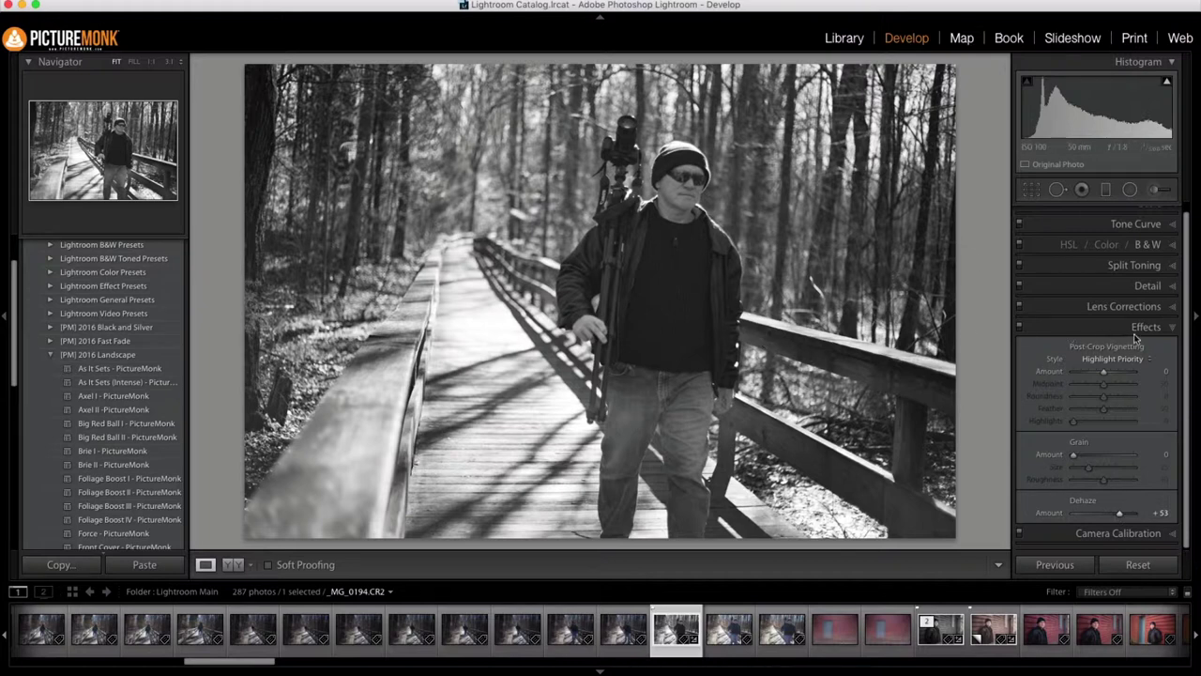
scroll(1131, 360, "up", 1)
scroll(1131, 360, "up", 10)
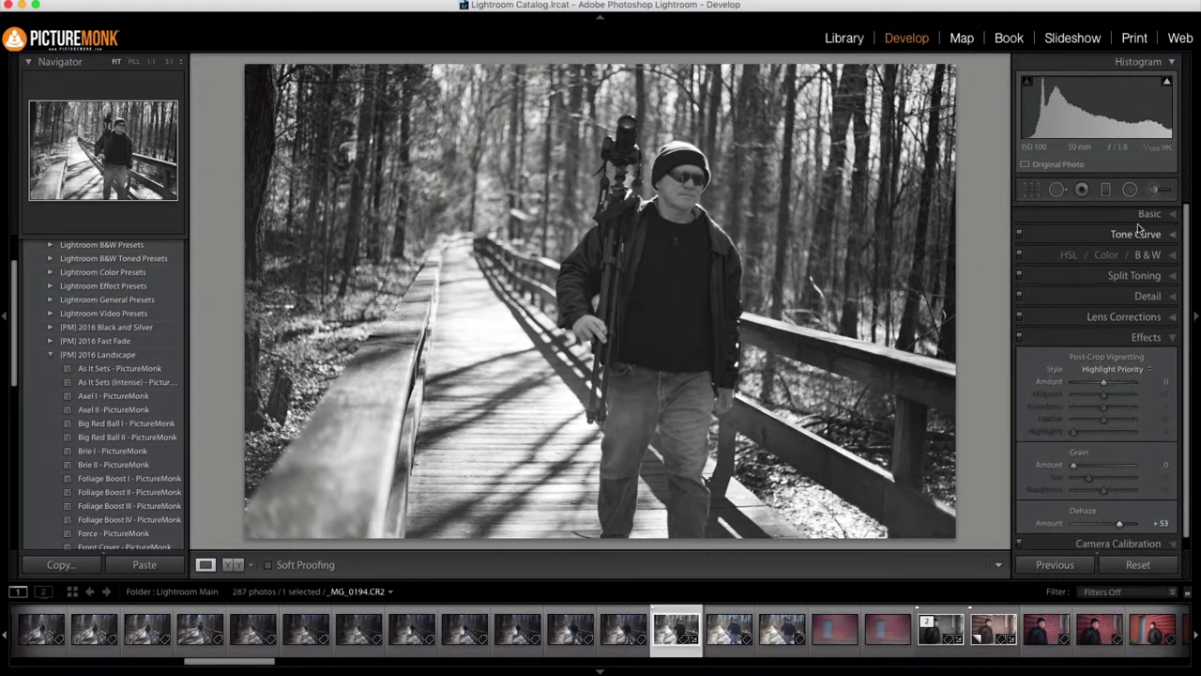
left_click_drag(1104, 332, 1116, 332)
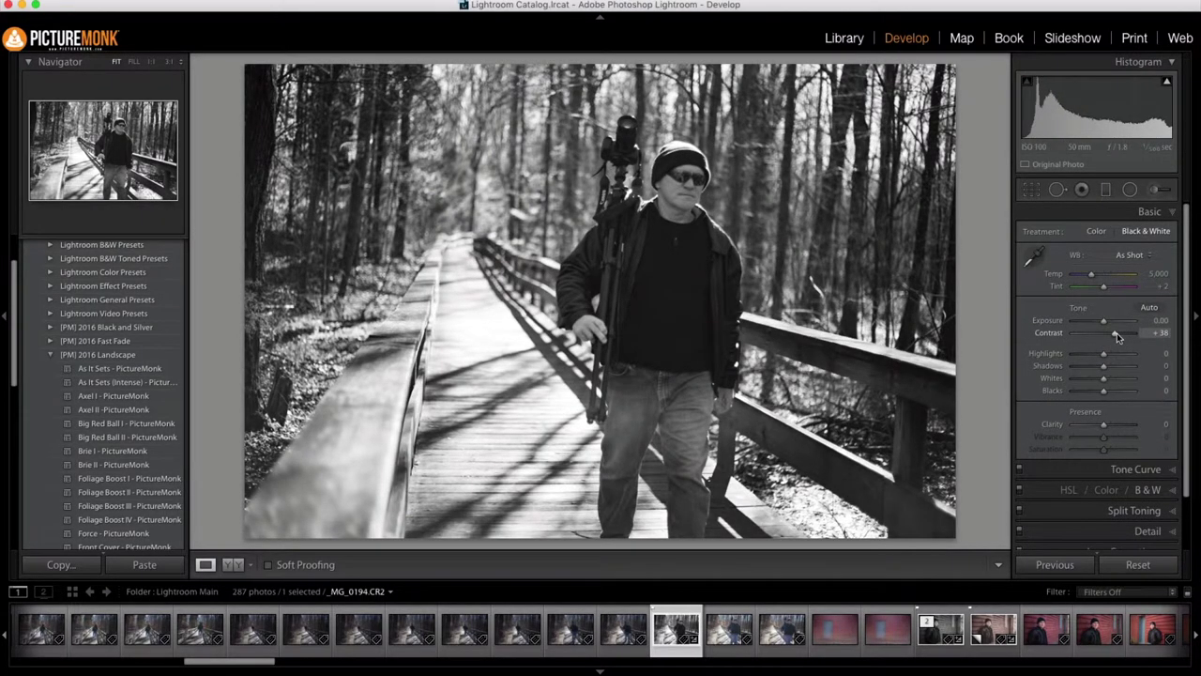
left_click_drag(1103, 424, 1106, 423)
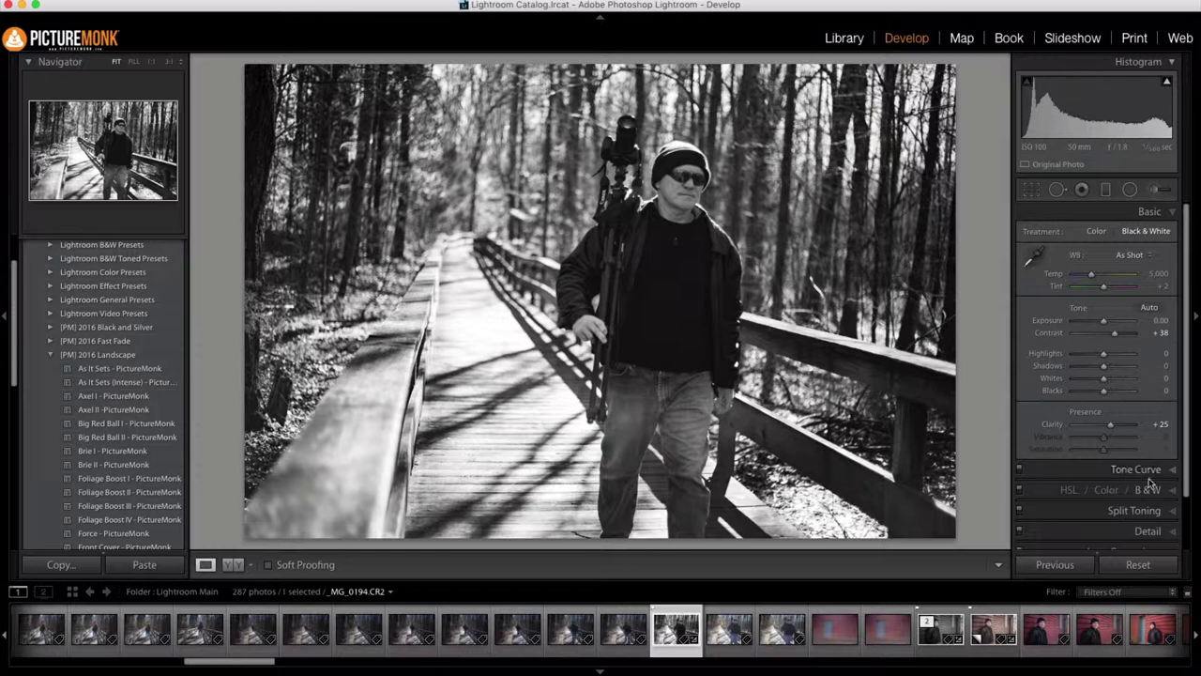
left_click(1141, 471)
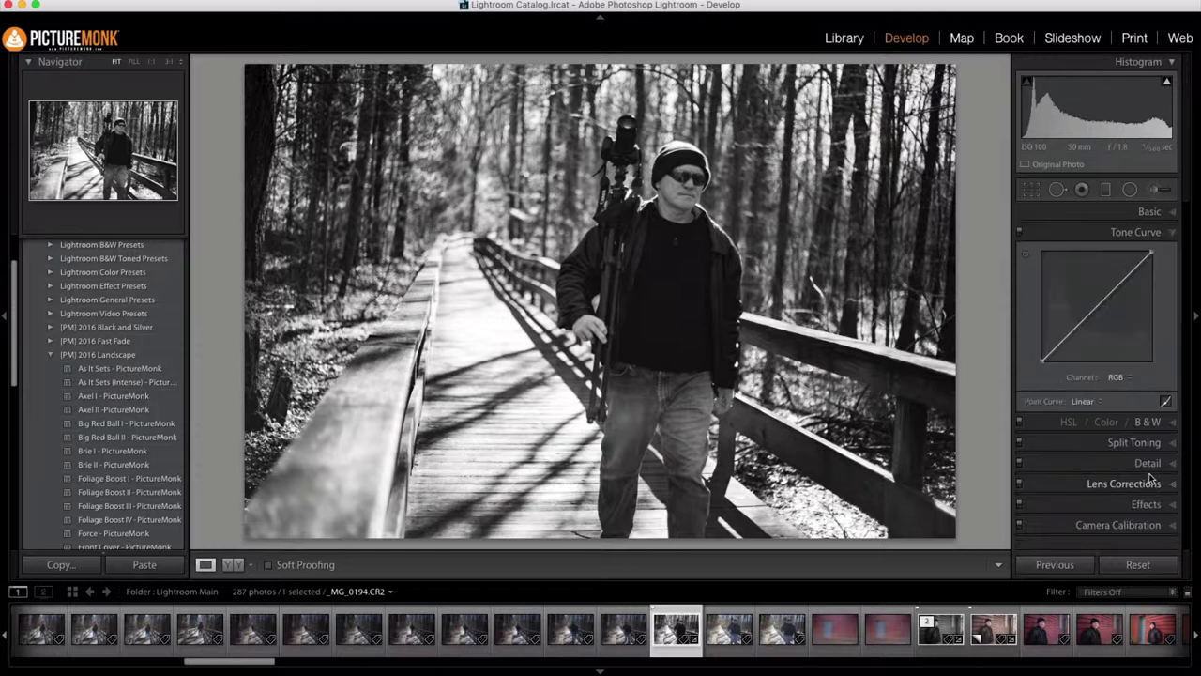
left_click(1063, 342)
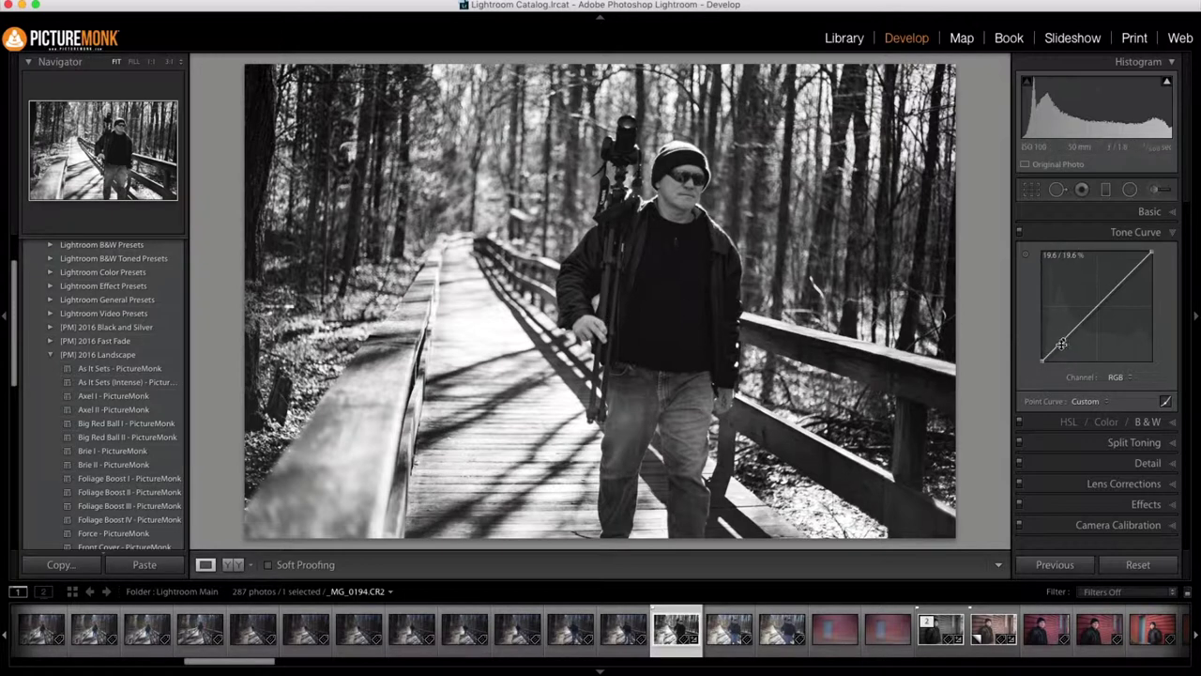
left_click_drag(1043, 360, 1044, 335)
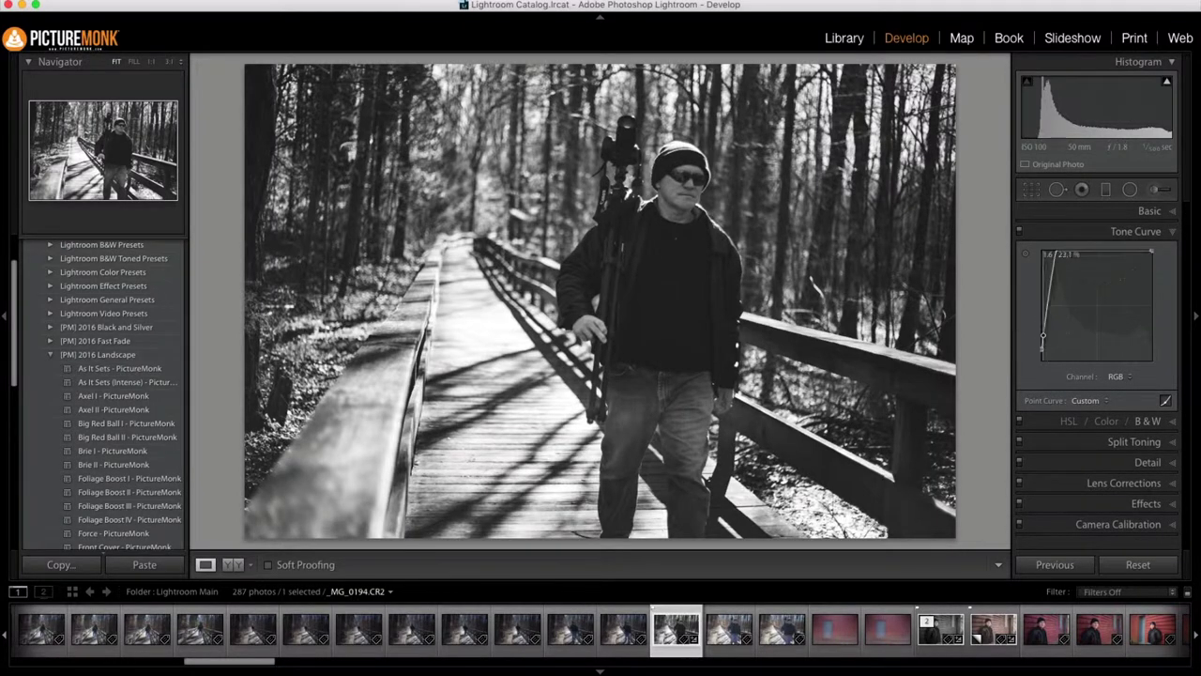
double_click(1043, 335)
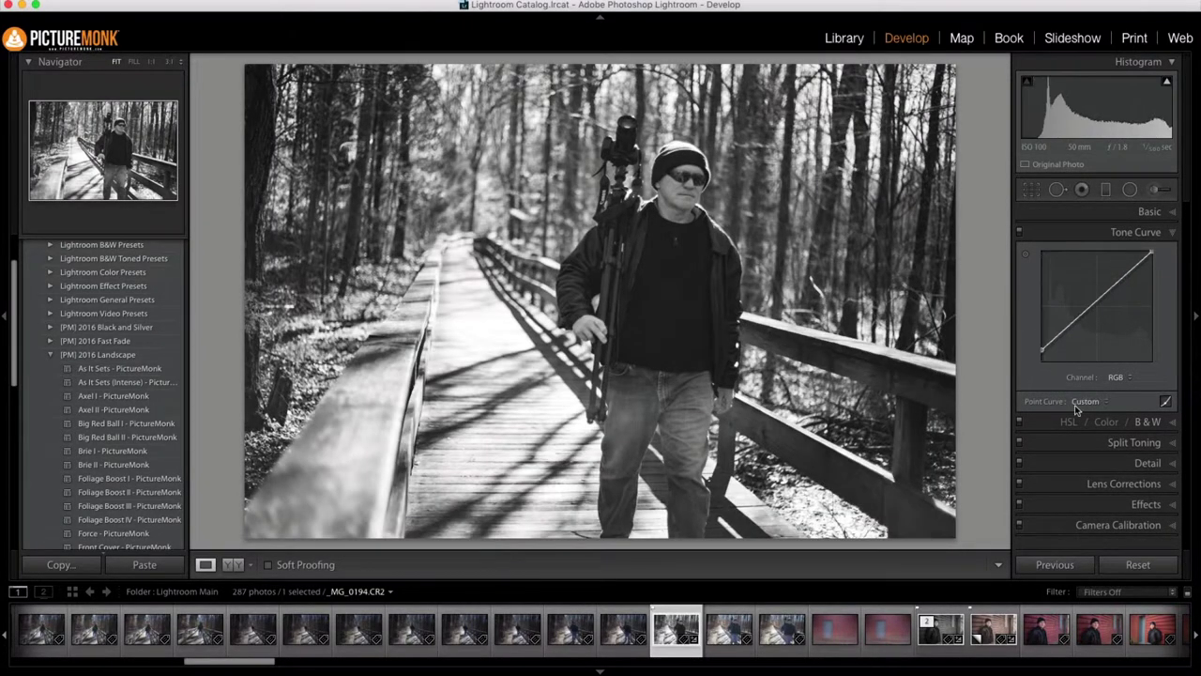
Raise Basic Contrast to +54 and Whites to +50.
left_click(1150, 212)
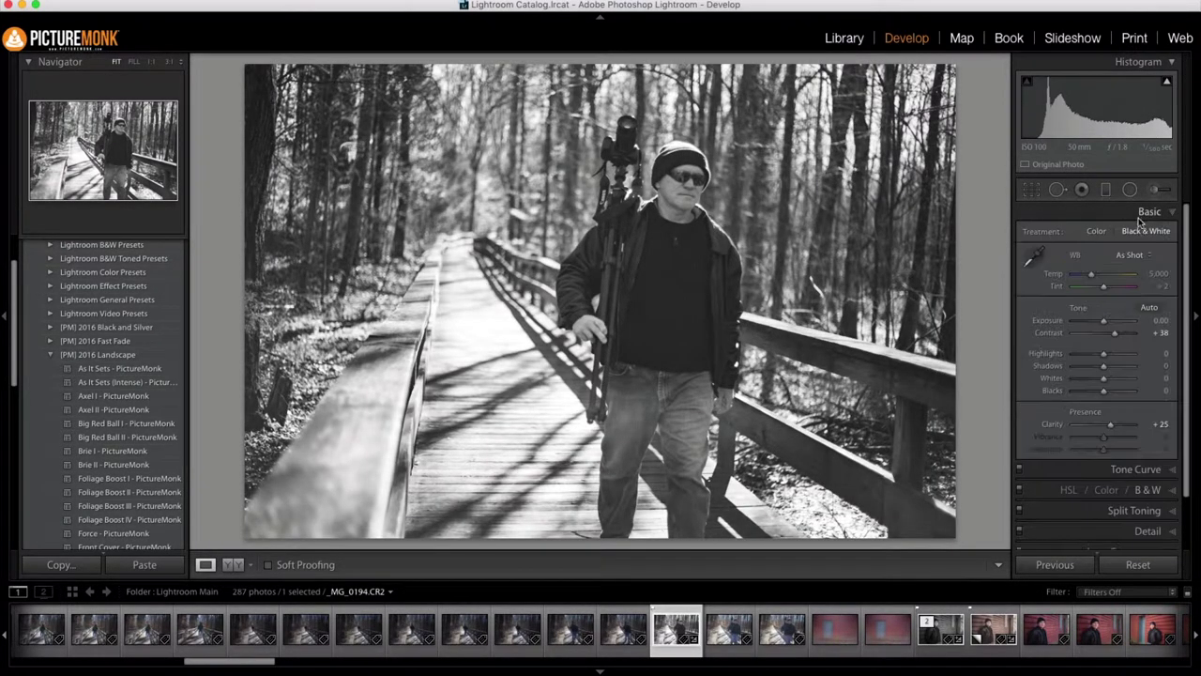
left_click_drag(1114, 333, 1119, 333)
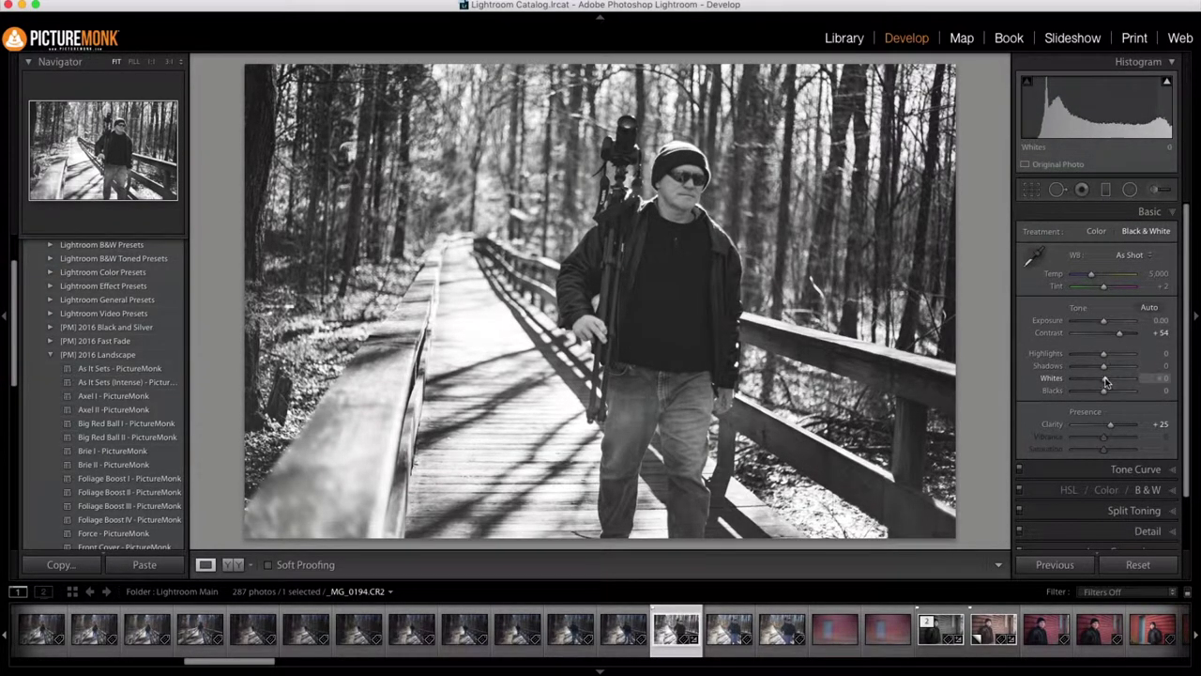
left_click_drag(1105, 380, 1120, 381)
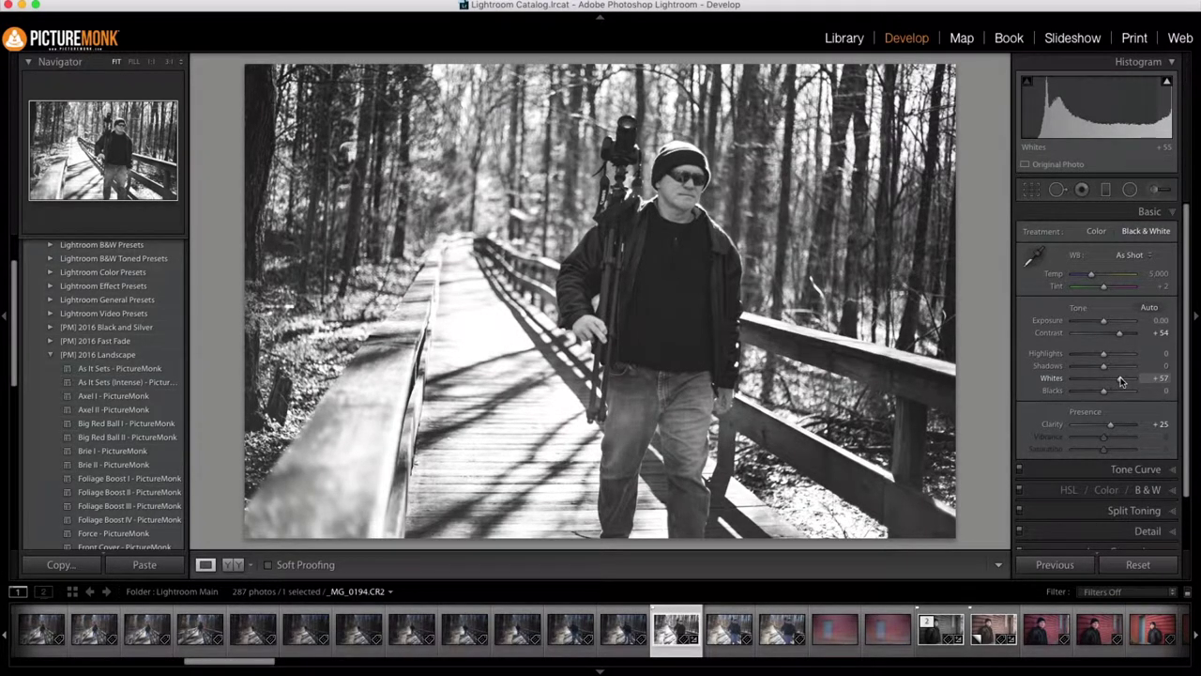
left_click_drag(1121, 380, 1118, 380)
scroll(1111, 429, "down", 2)
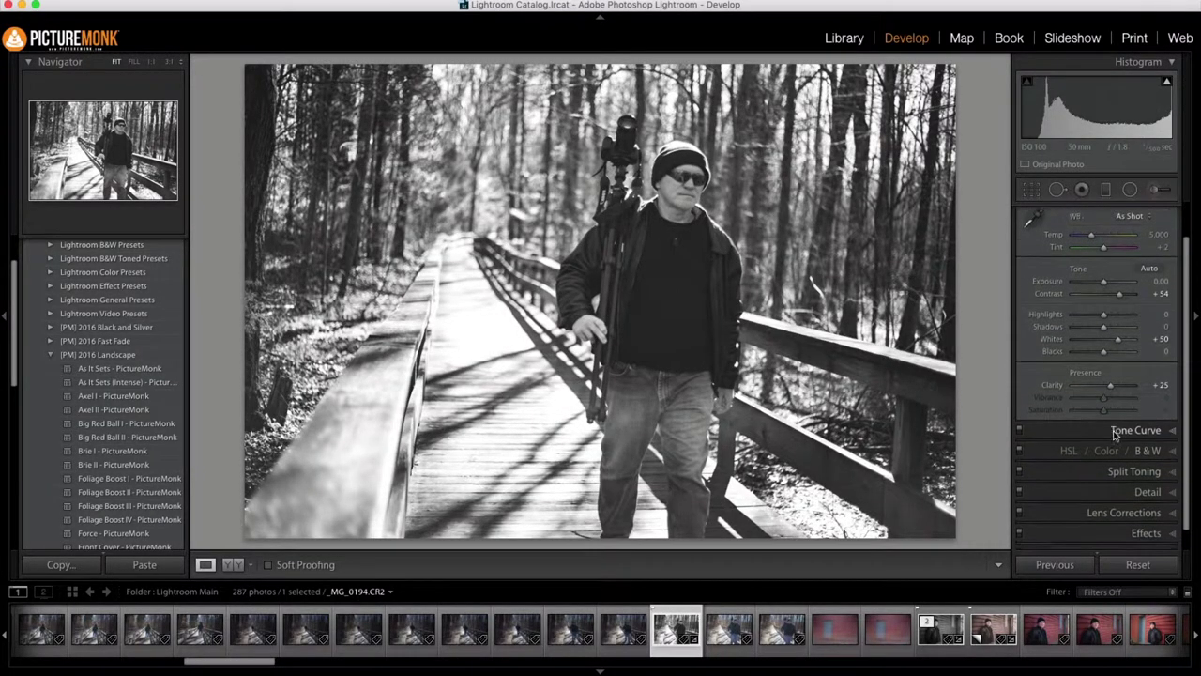
scroll(1114, 431, "down", 1)
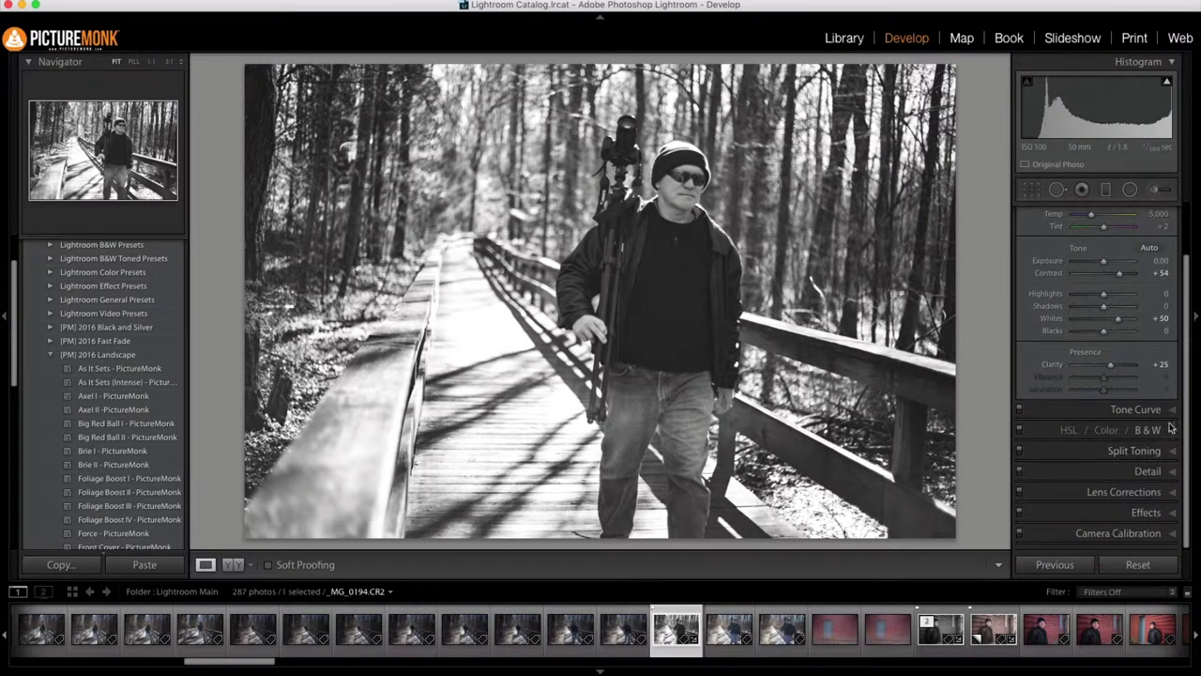
Set Detail sharpening to Amount 87 and Radius 1.5.
left_click(1143, 472)
left_click_drag(1085, 327, 1110, 331)
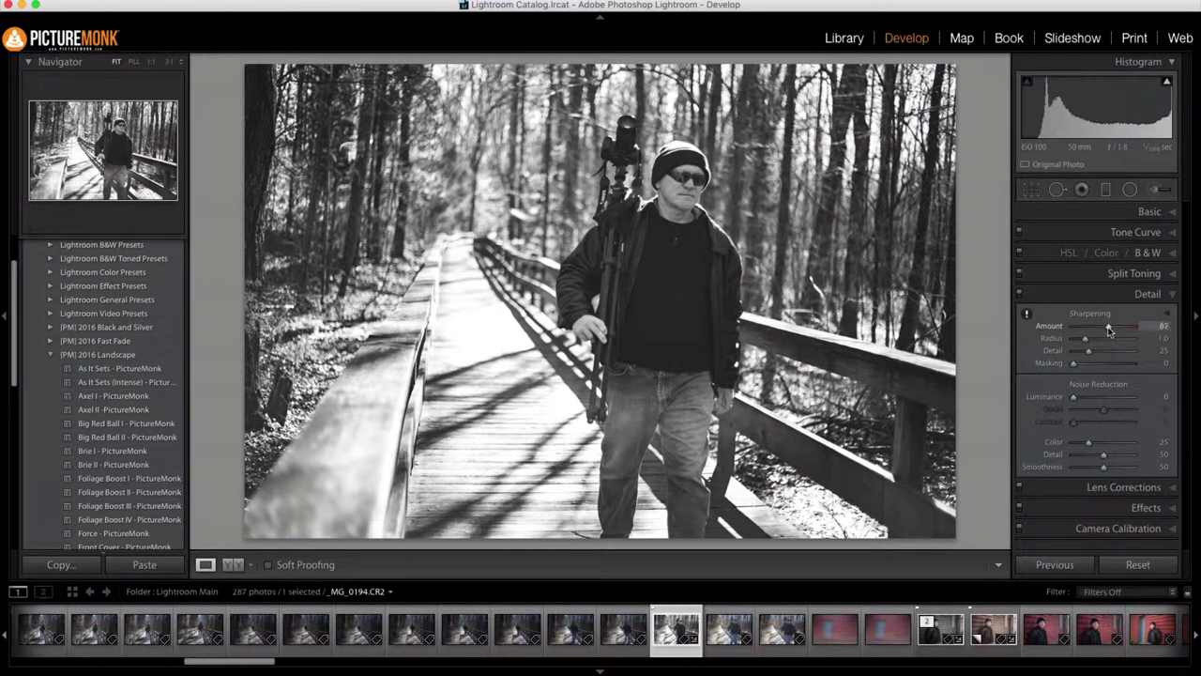
left_click_drag(1086, 339, 1100, 342)
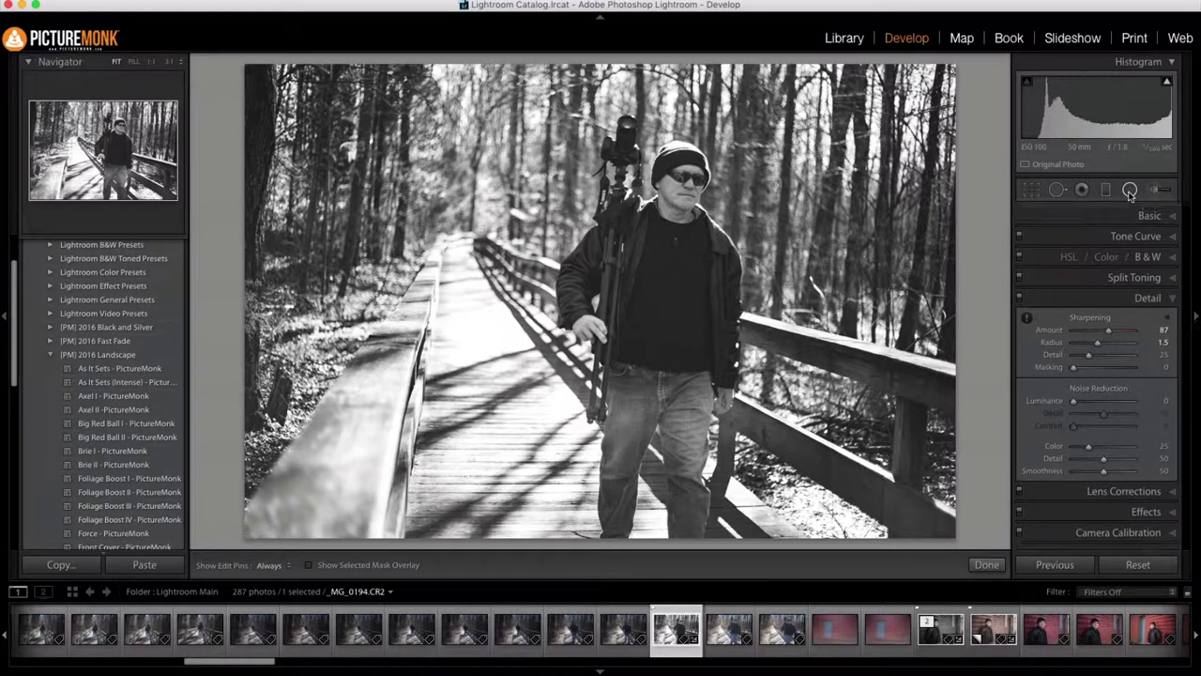
Draw a radial filter around the man with Invert Mask unchecked, Exposure 0, Clarity and Sharpness -100.
left_click(1130, 190)
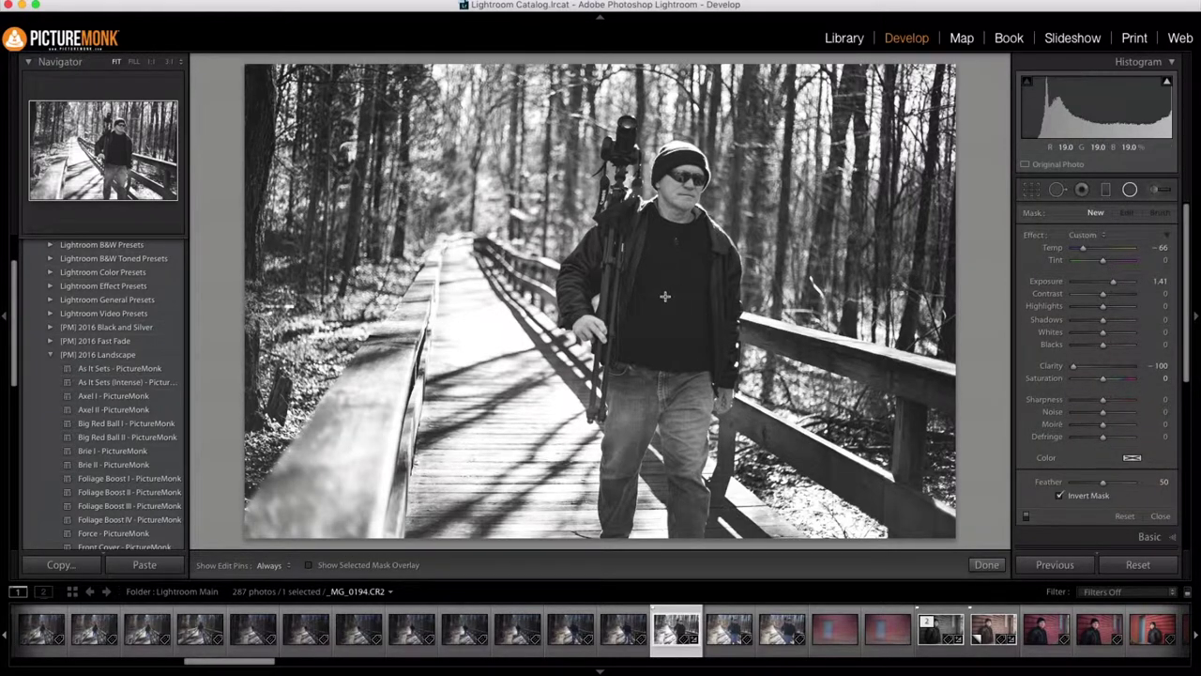
left_click_drag(647, 314, 929, 58)
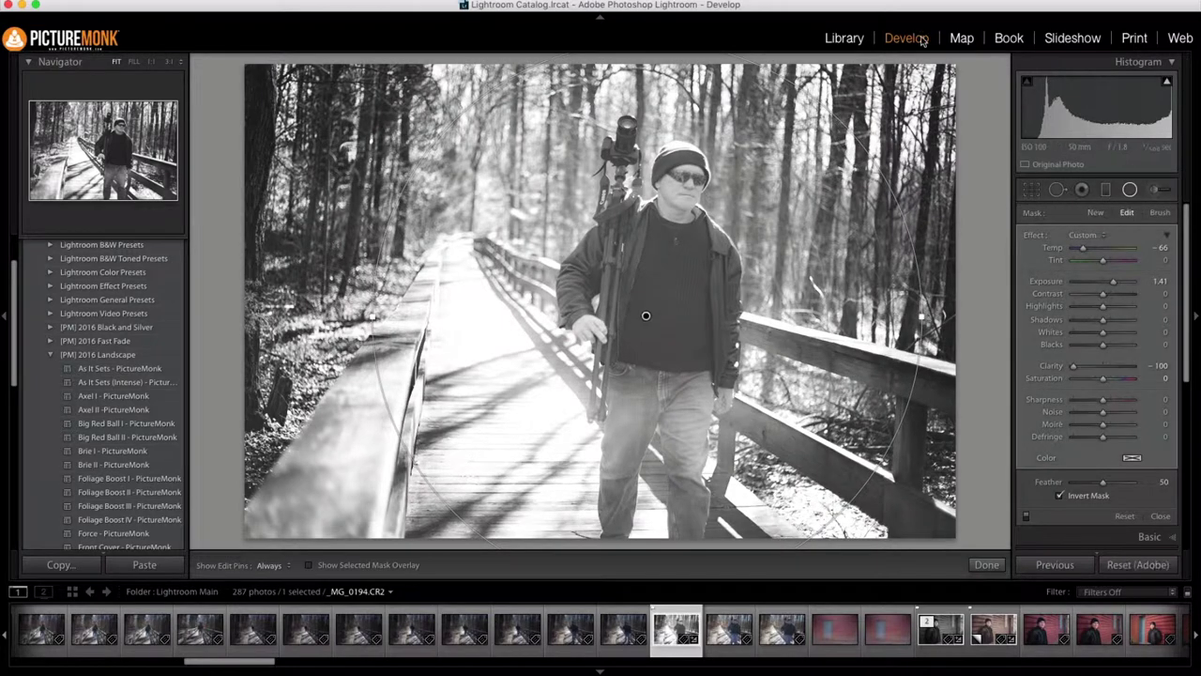
left_click(1060, 494)
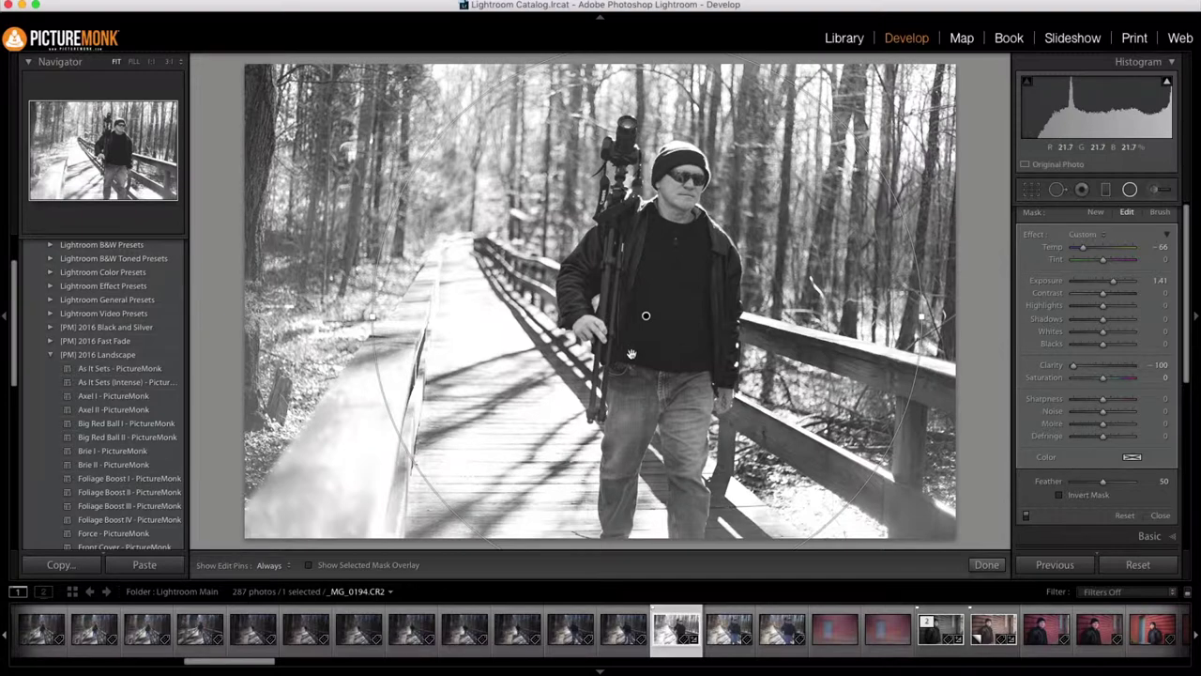
double_click(1104, 281)
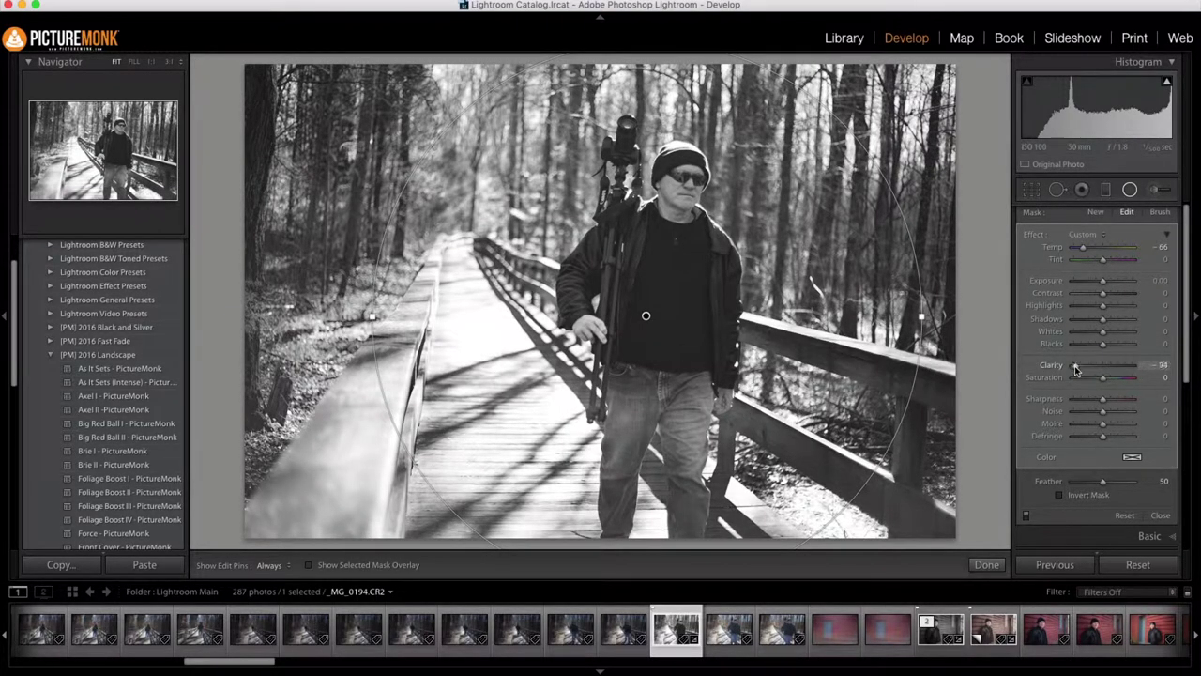
left_click_drag(1076, 369, 1053, 405)
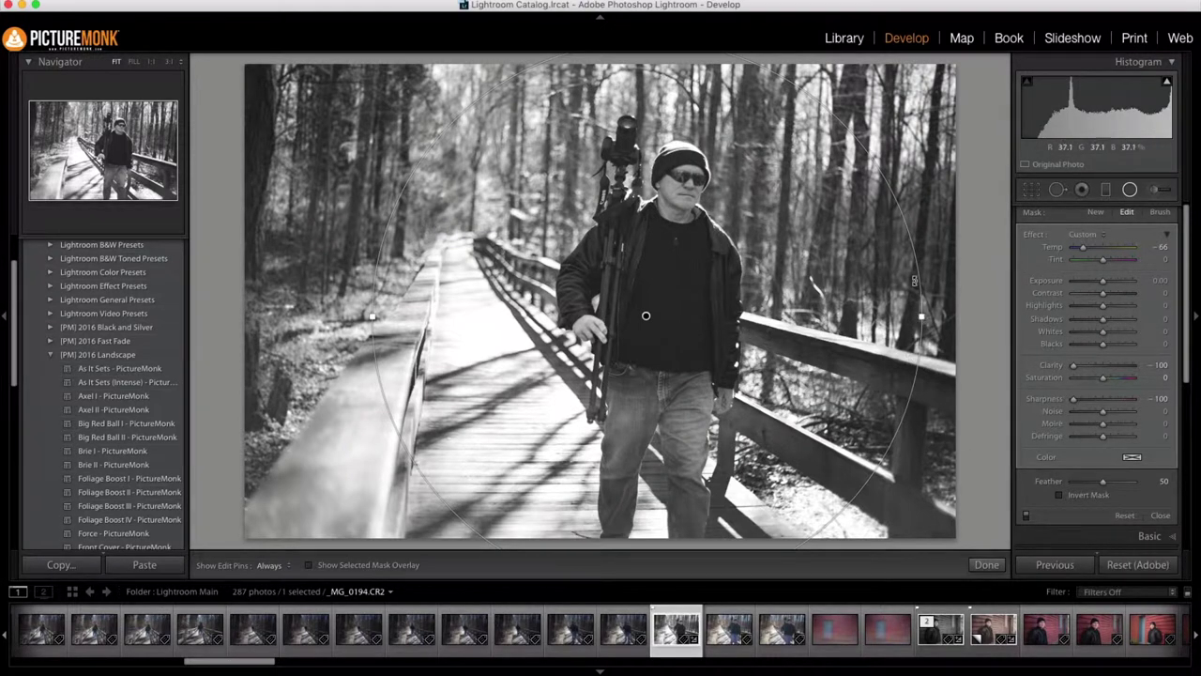
Shrink the radial ellipse evenly around the man with Alt and commit the filter.
key("alt")
left_click_drag(925, 316, 890, 316)
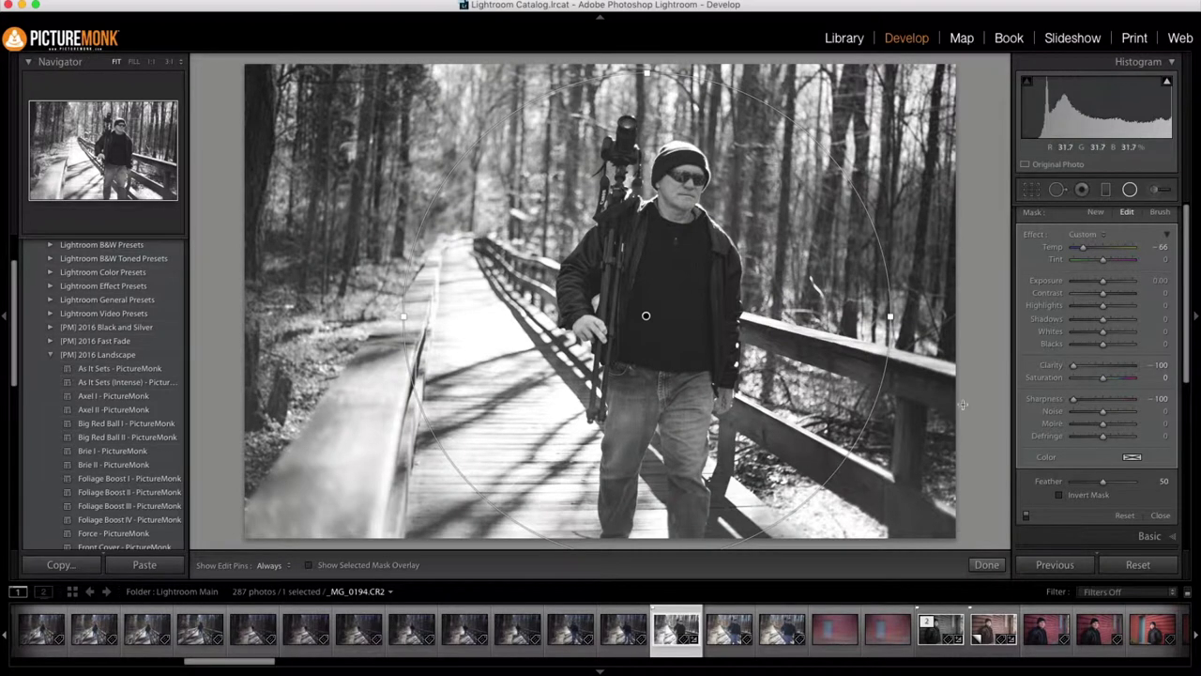
left_click(986, 565)
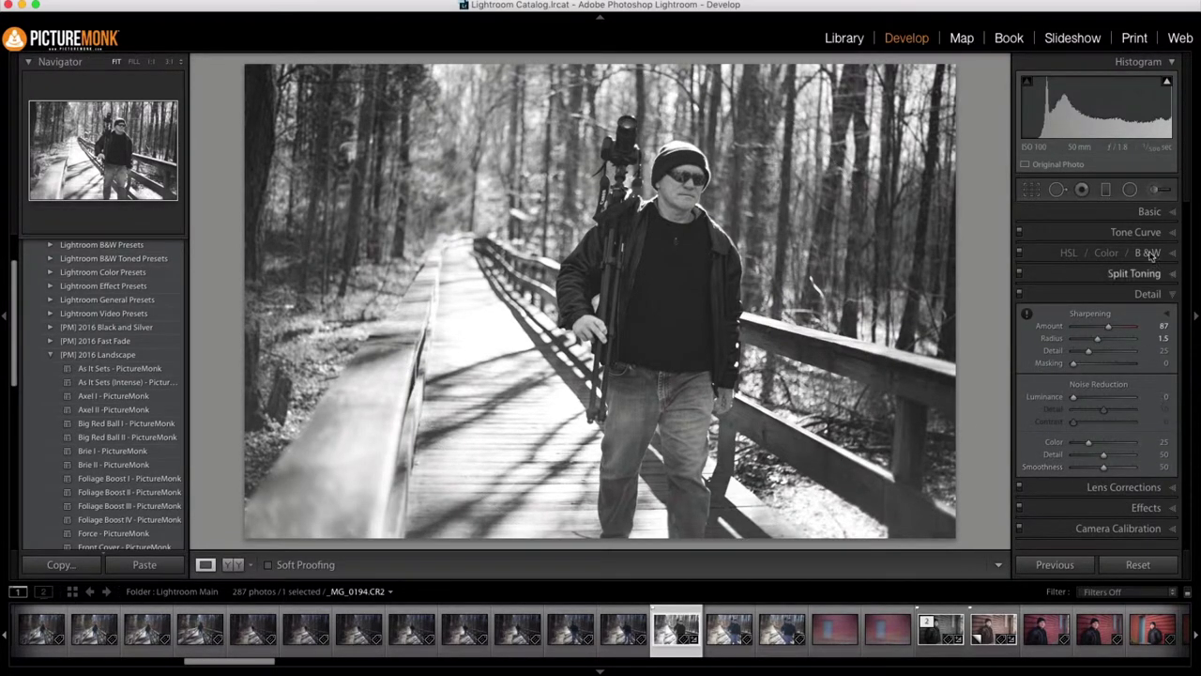
Drag the Basic panel's Clarity slider up to +67.
left_click(1150, 212)
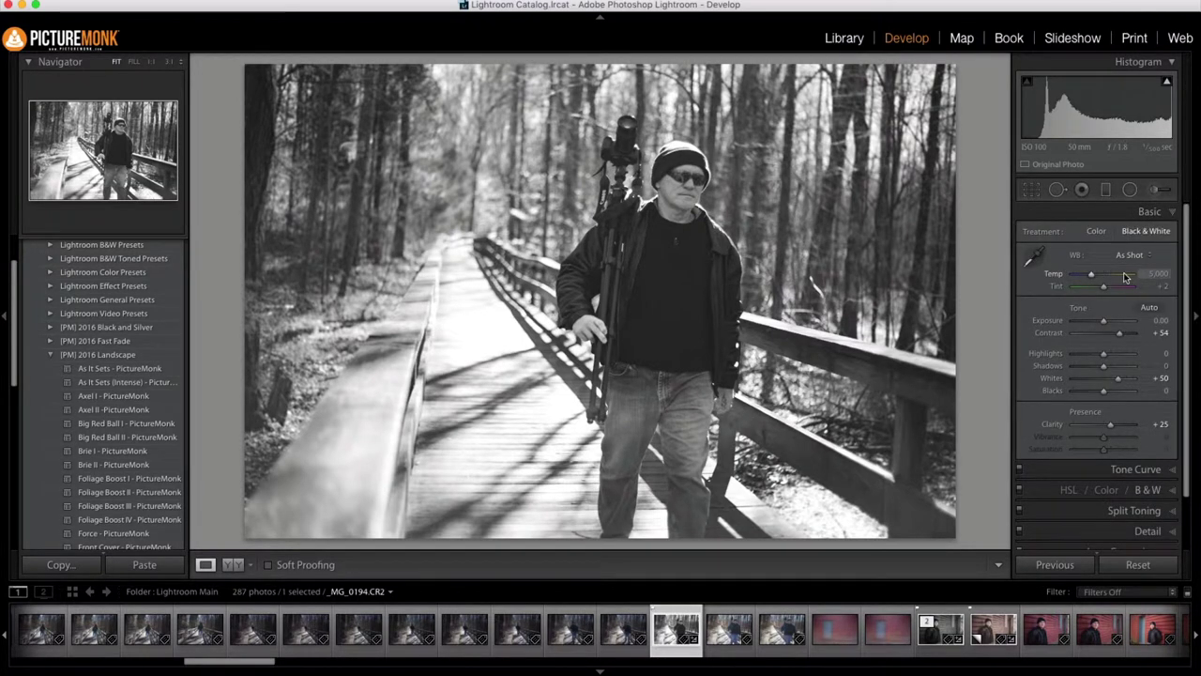
left_click_drag(1110, 424, 1124, 422)
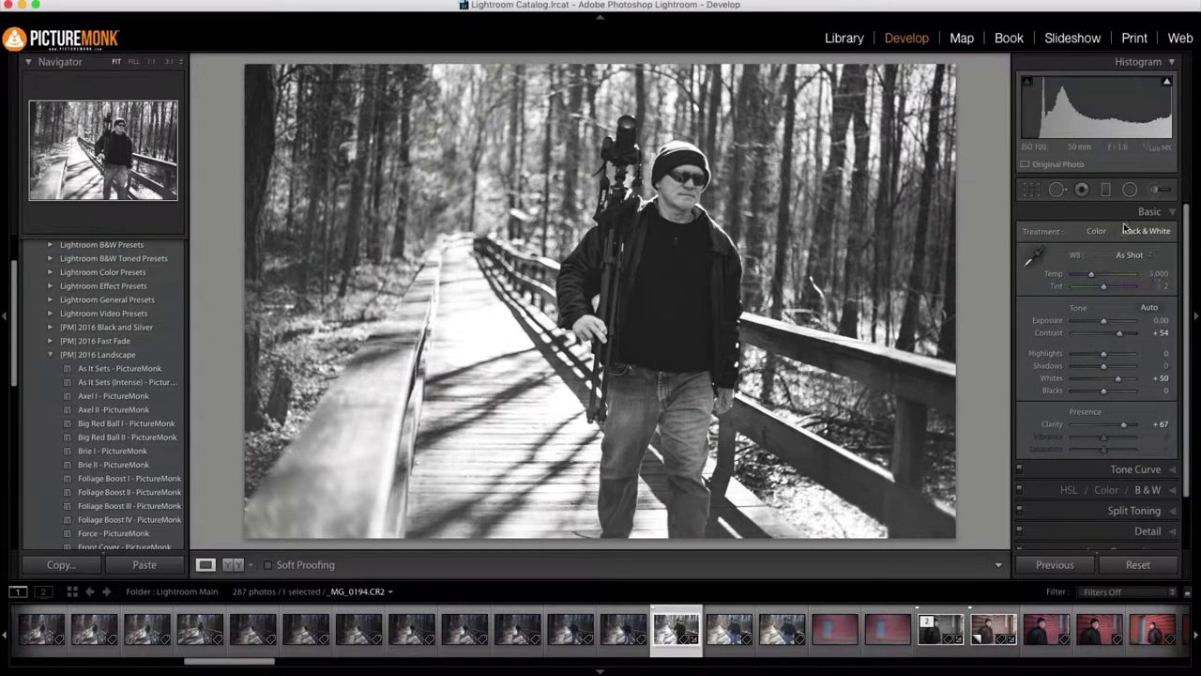
Set up an Adjustment Brush at size 8 and paint over the man's face.
left_click(1153, 190)
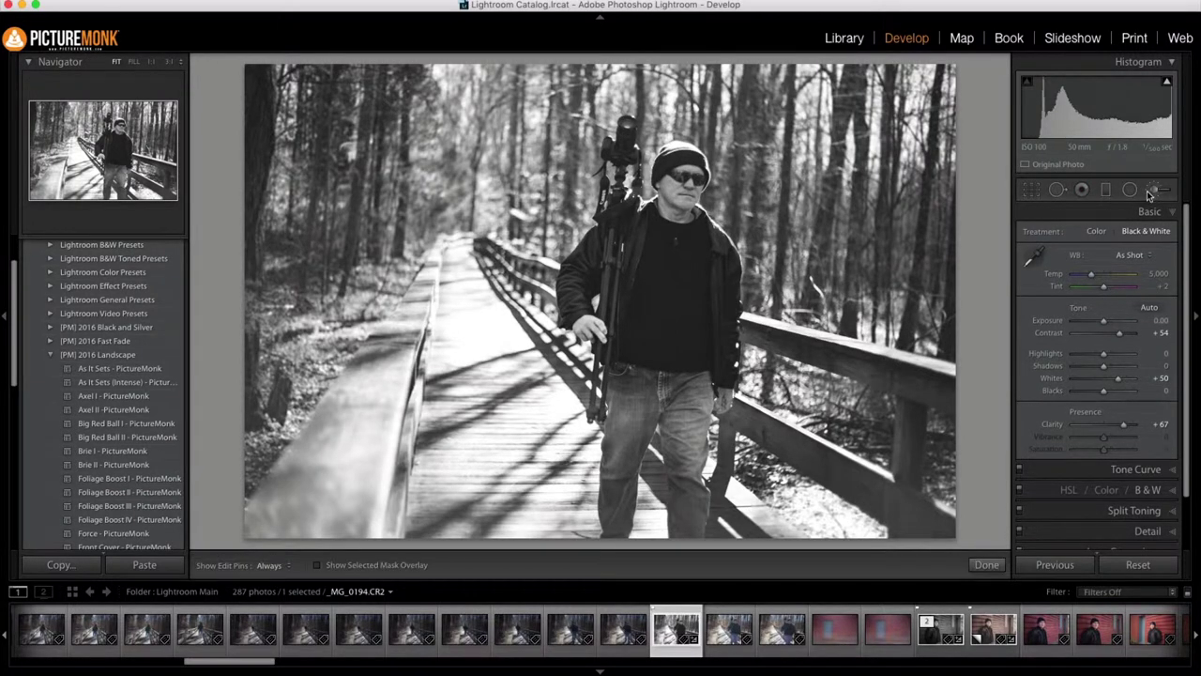
left_click_drag(1110, 284, 1111, 284)
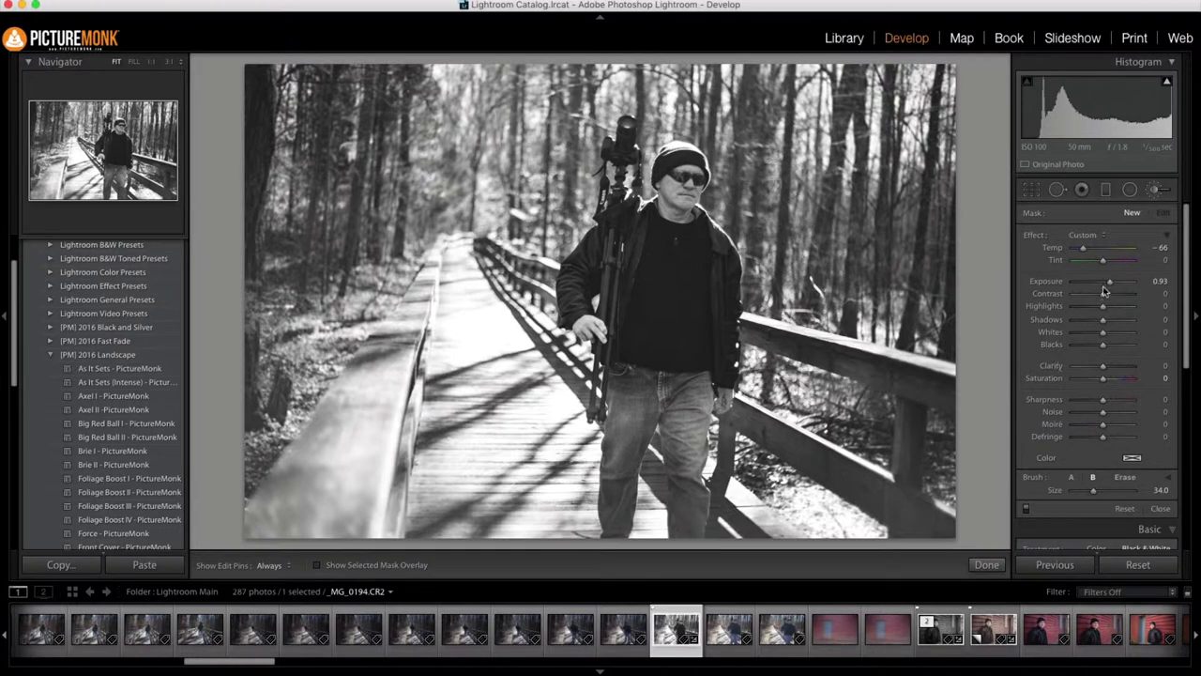
scroll(671, 213, "down", 6)
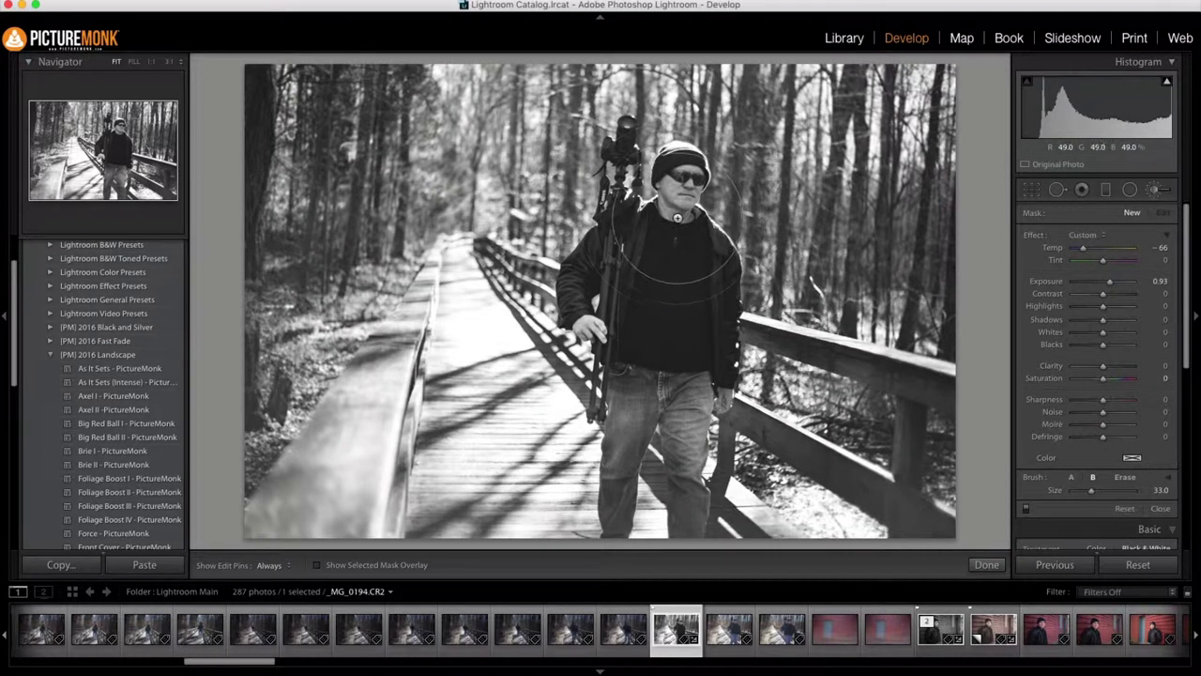
scroll(666, 208, "down", 20)
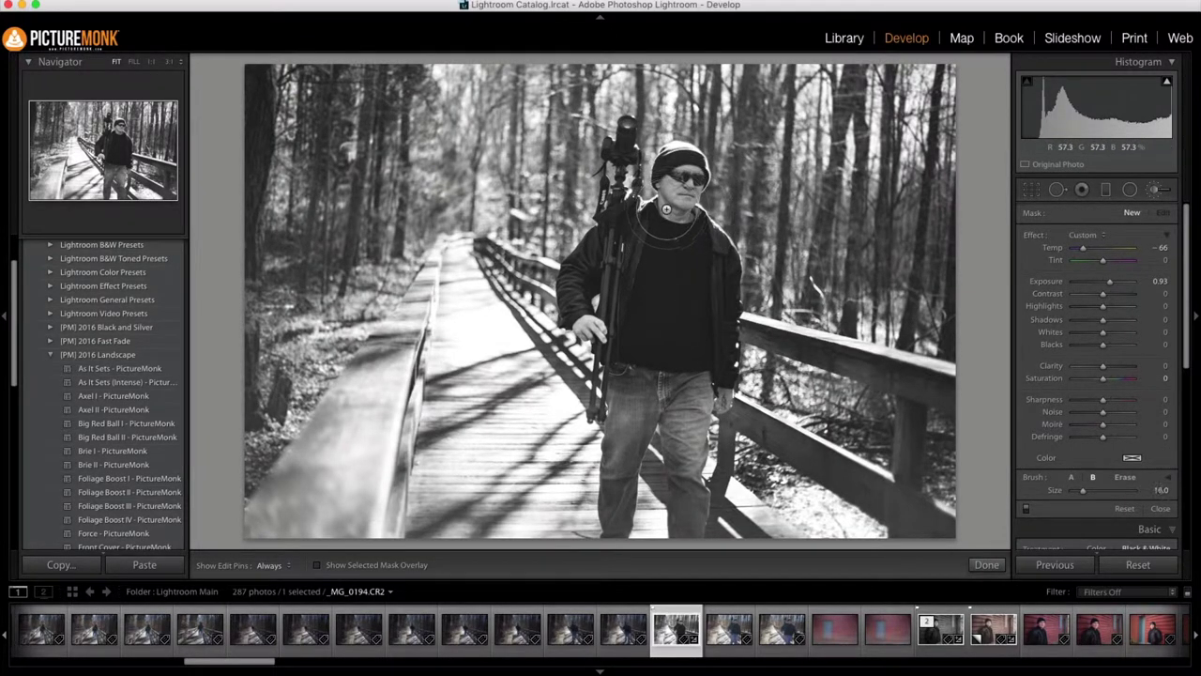
key("h")
scroll(672, 196, "up", 1)
left_click(687, 179)
key("h")
scroll(685, 180, "down", 1)
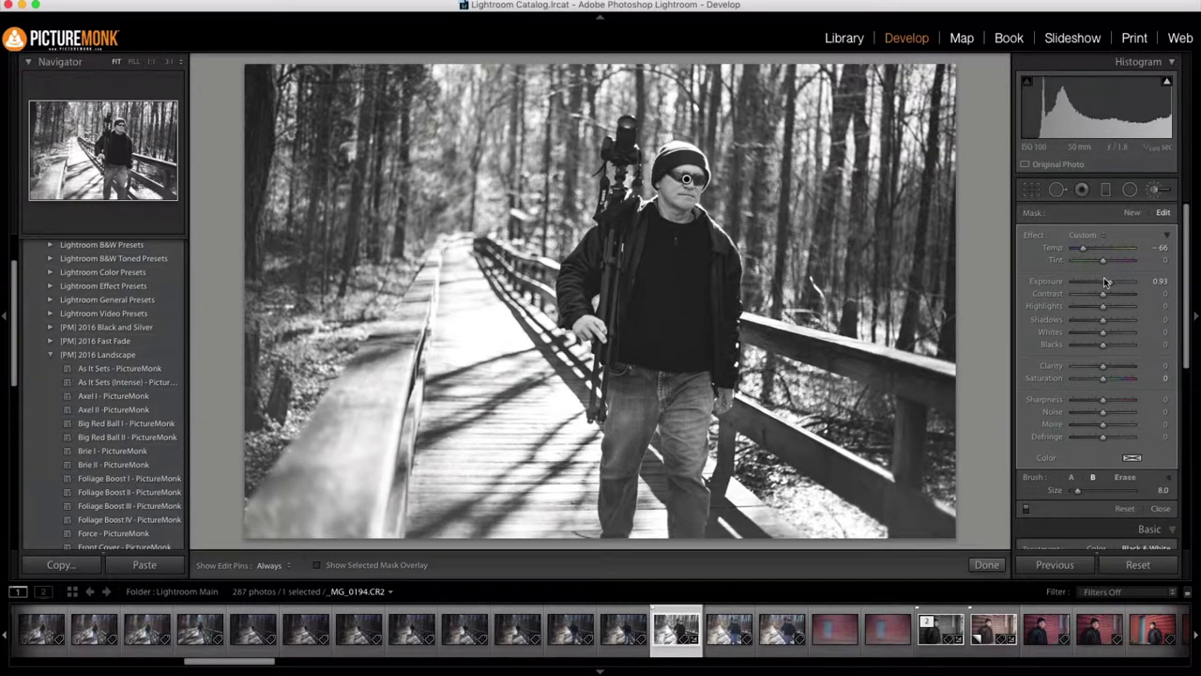
Set the face adjustment to Exposure 1.33, Contrast 43 and Clarity 51, then finish.
left_click_drag(1109, 282, 1111, 284)
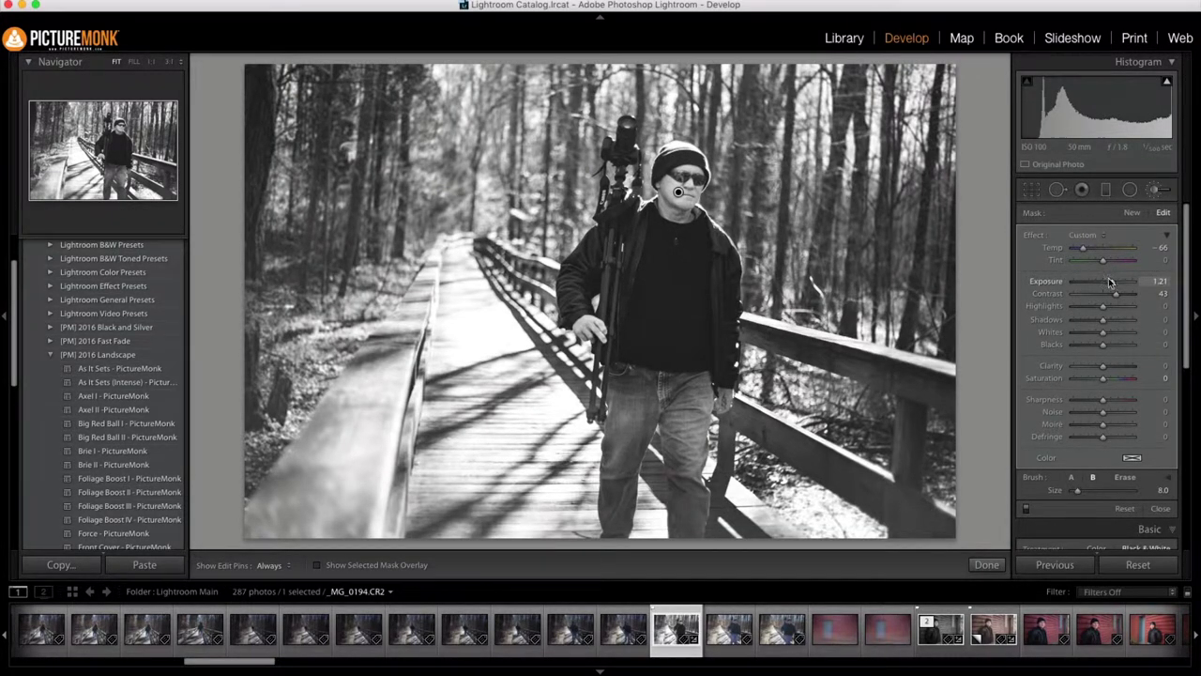
left_click_drag(1109, 280, 1111, 283)
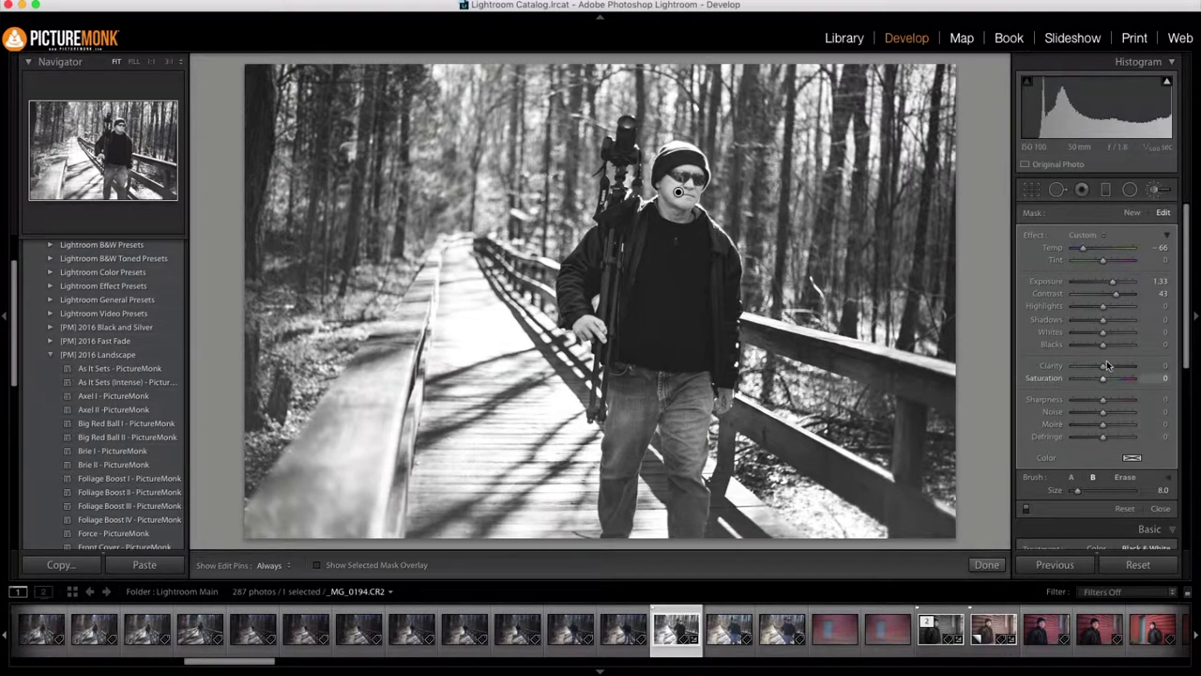
left_click_drag(1103, 365, 1120, 371)
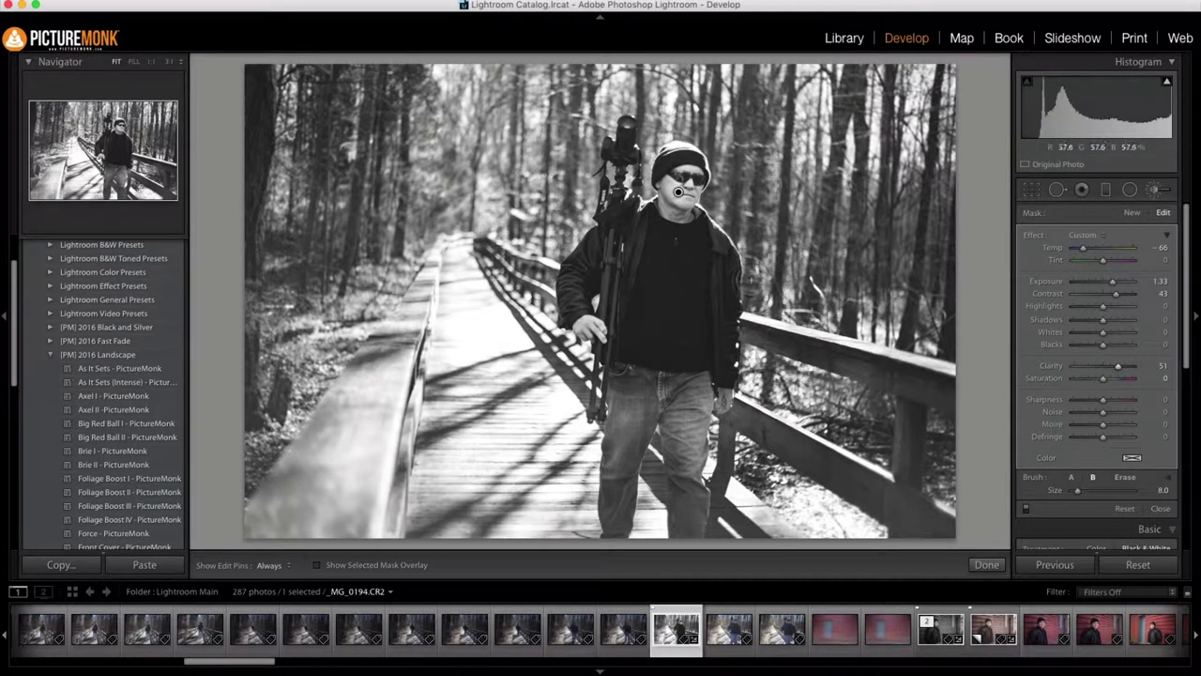
left_click(987, 565)
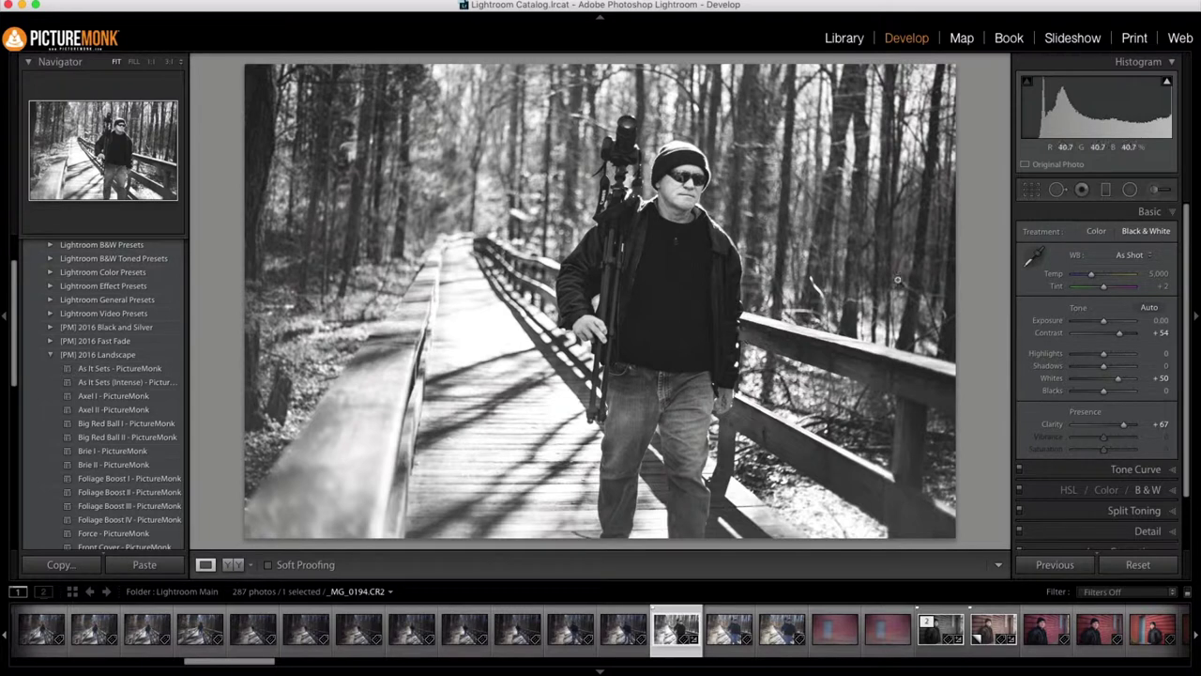
Nudge the Basic Clarity slider from +67 to +79.
left_click_drag(1124, 434, 1126, 426)
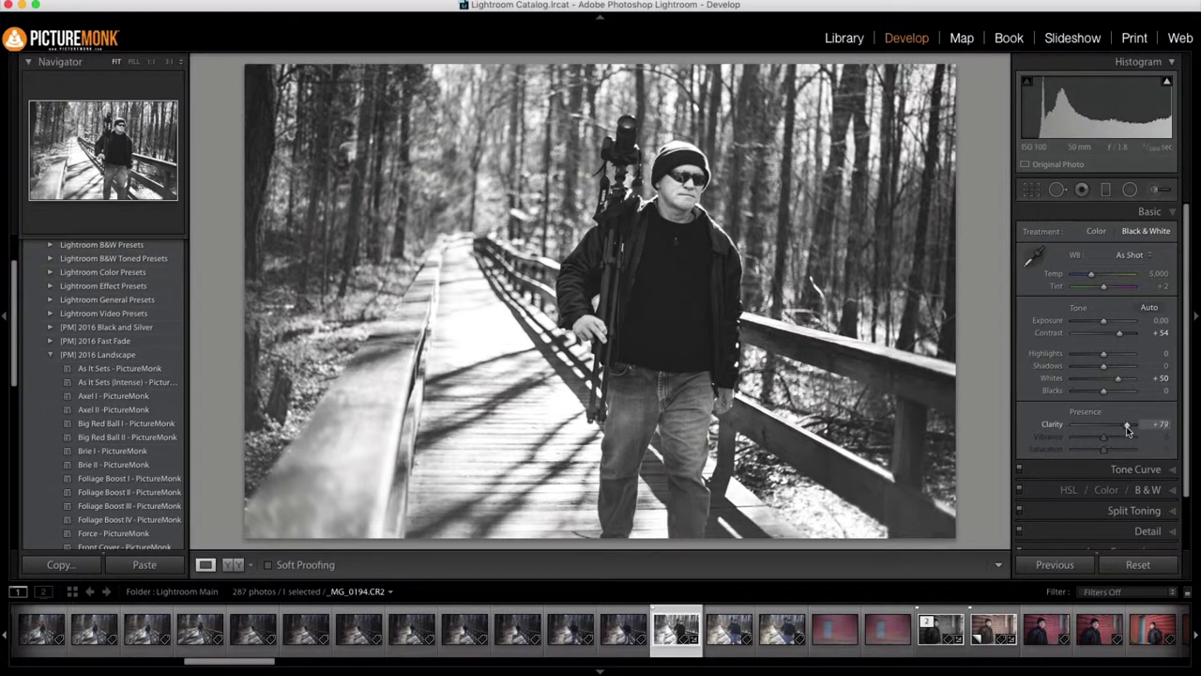
Switch to the side-by-side Before/After view of the colour original and black-and-white edit.
left_click(233, 564)
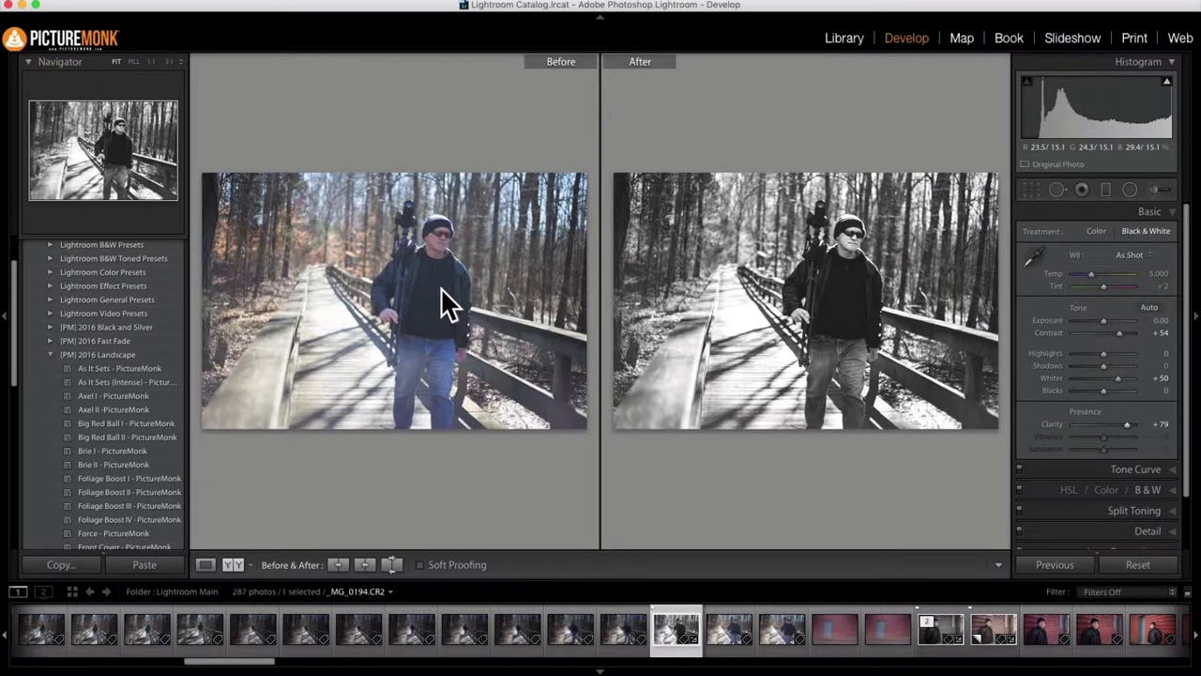